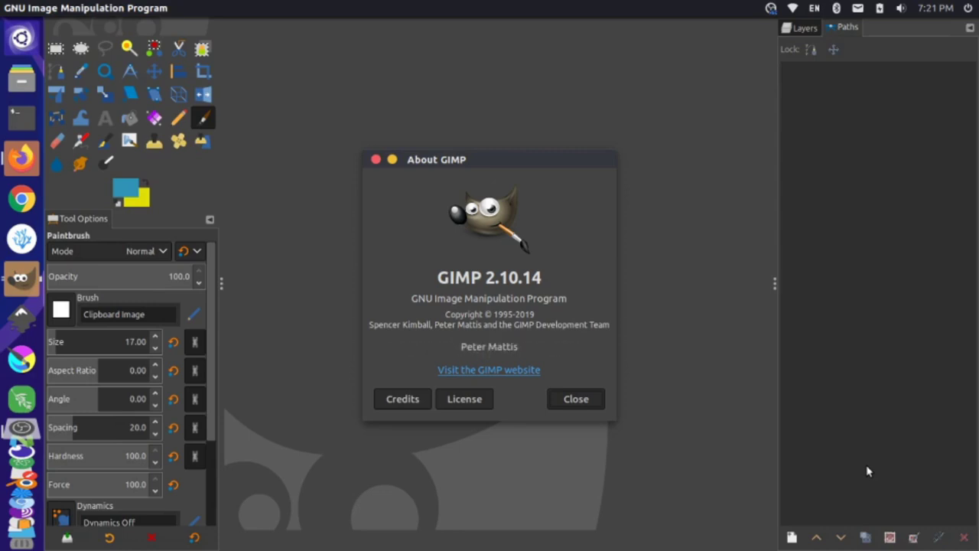
- Switch from GIMP's About dialog to Firefox showing the 'How to add custom brushes to GIMP' video
{"action": "key", "text": "alt+Tab"}
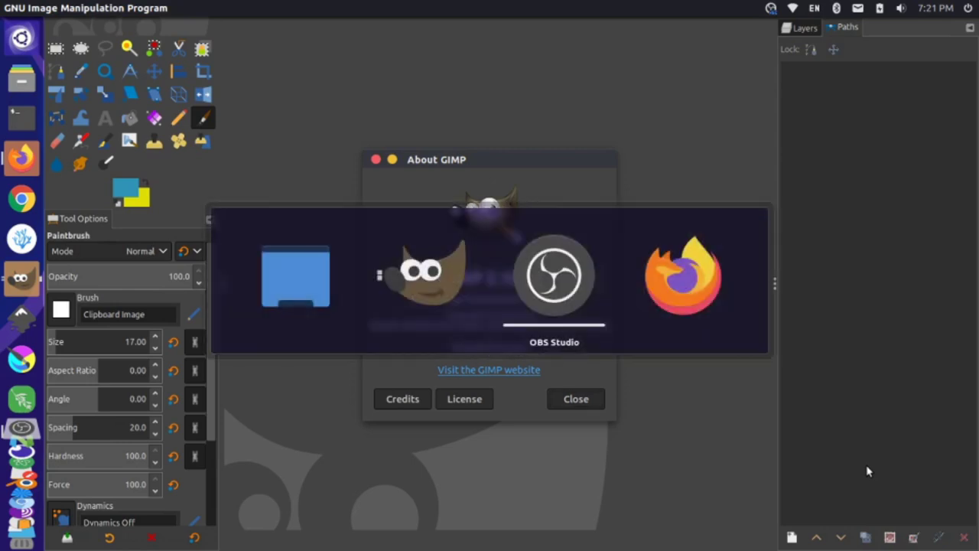
{"action": "key", "text": "alt+Tab"}
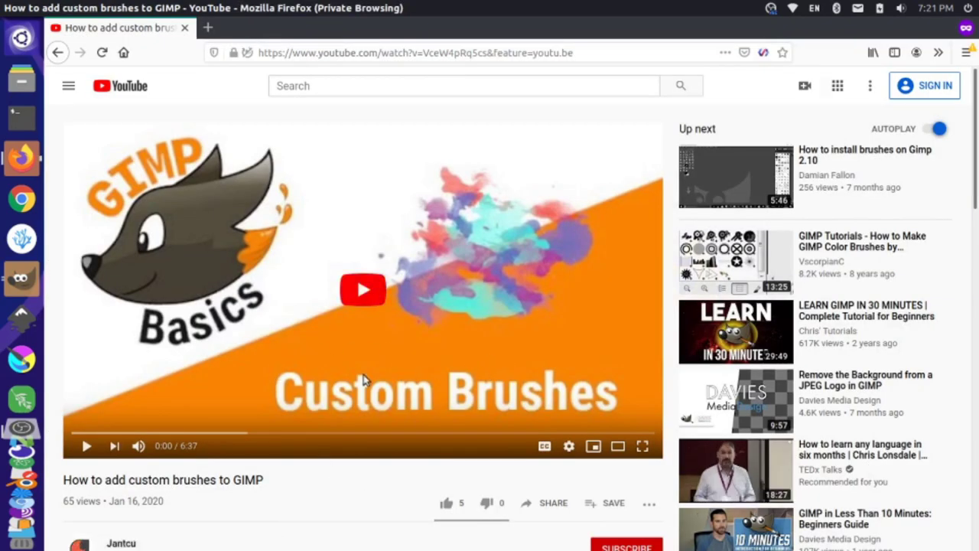
- Scroll down to the comments and the question about custom gbr brushes not accepting colour
{"action": "scroll", "coordinate": [367, 379], "scroll_direction": "down", "scroll_amount": 10}
{"action": "scroll", "coordinate": [364, 379], "scroll_direction": "down", "scroll_amount": 2}
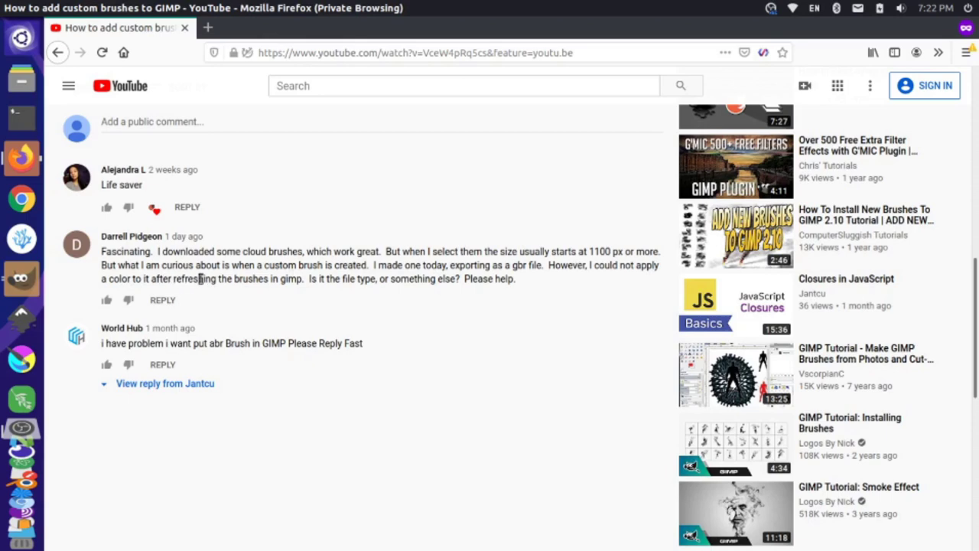
- Close the About GIMP window and create a new 1920×1080 image filled with transparency
{"action": "key", "text": "alt+Tab"}
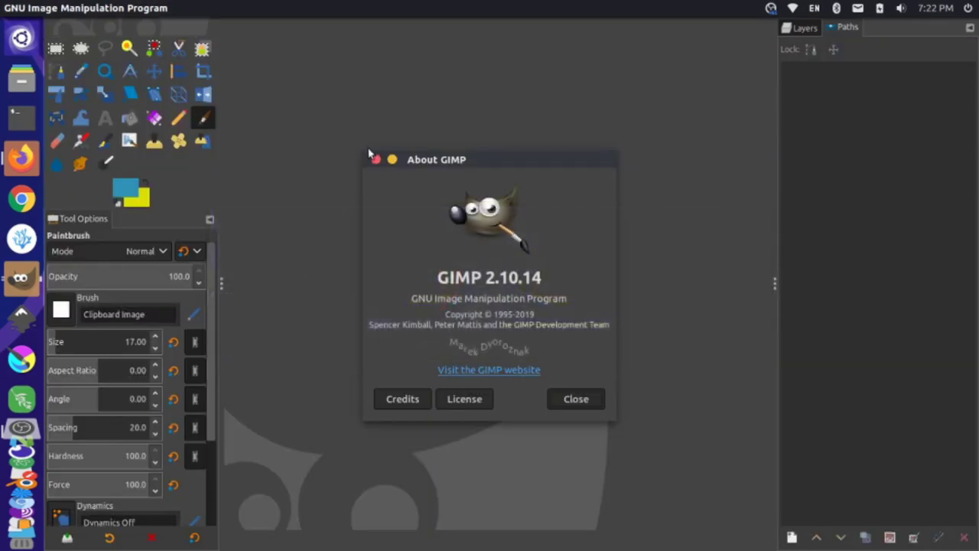
{"action": "left_click", "coordinate": [376, 159]}
{"action": "left_click", "coordinate": [67, 8]}
{"action": "mouse_move", "coordinate": [91, 8]}
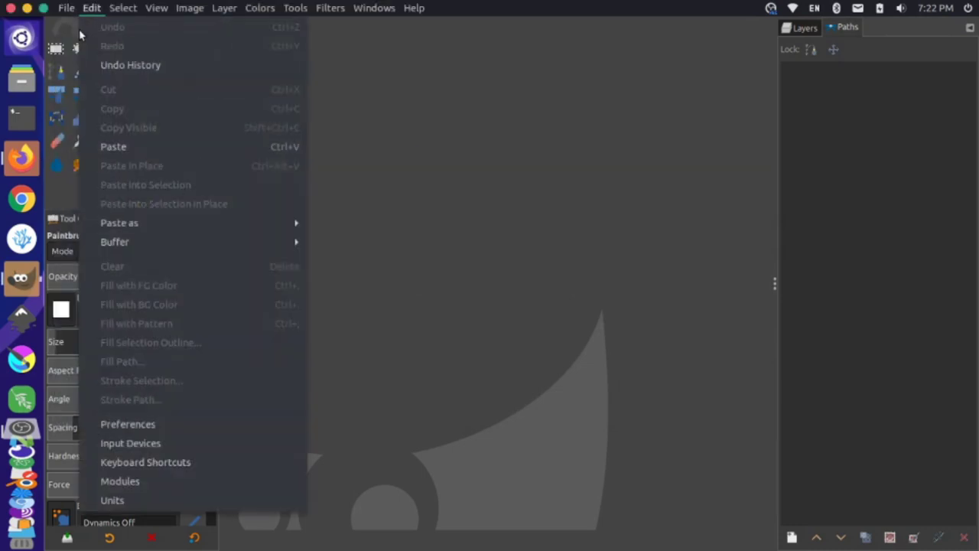
{"action": "left_click", "coordinate": [104, 26]}
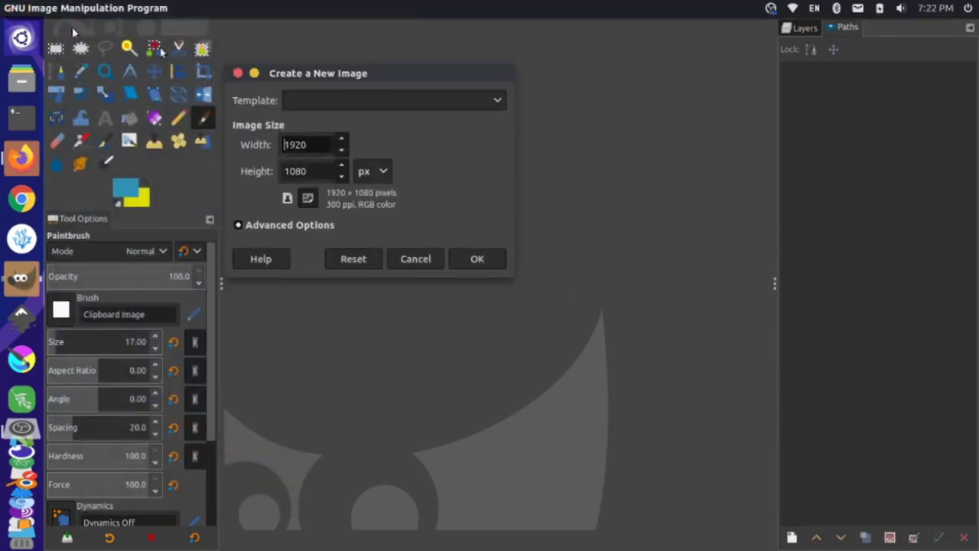
{"action": "left_click", "coordinate": [313, 224]}
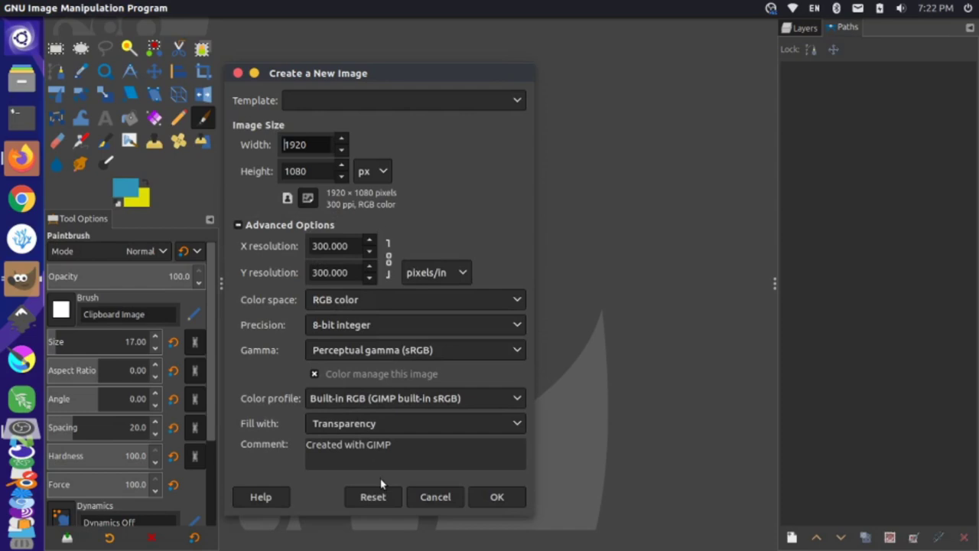
{"action": "left_click", "coordinate": [498, 496]}
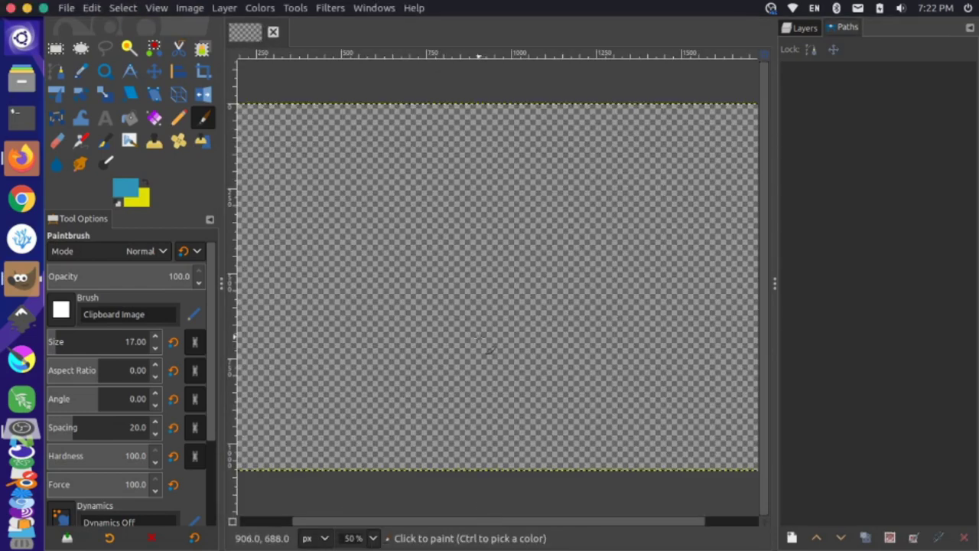
{"action": "scroll", "coordinate": [482, 340], "scroll_direction": "down", "scroll_amount": 2}
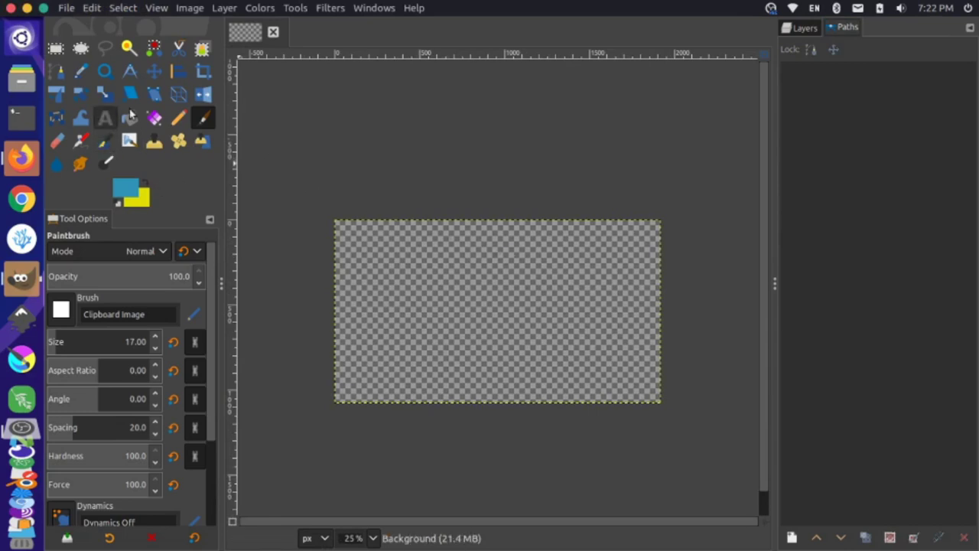
- Paint a blue zig-zag stroke across the canvas with the 2. Block 01 brush at size 177
{"action": "left_click", "coordinate": [67, 310]}
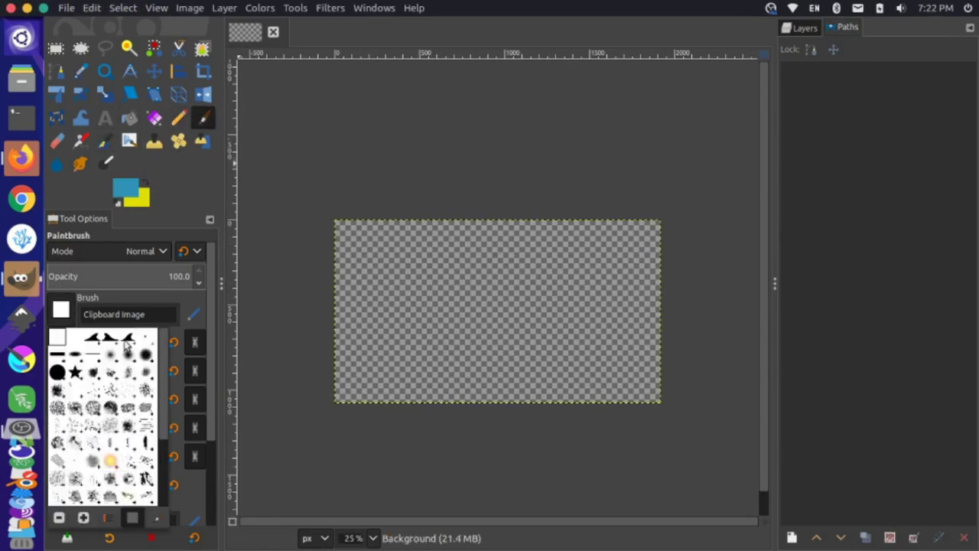
{"action": "left_click", "coordinate": [58, 355]}
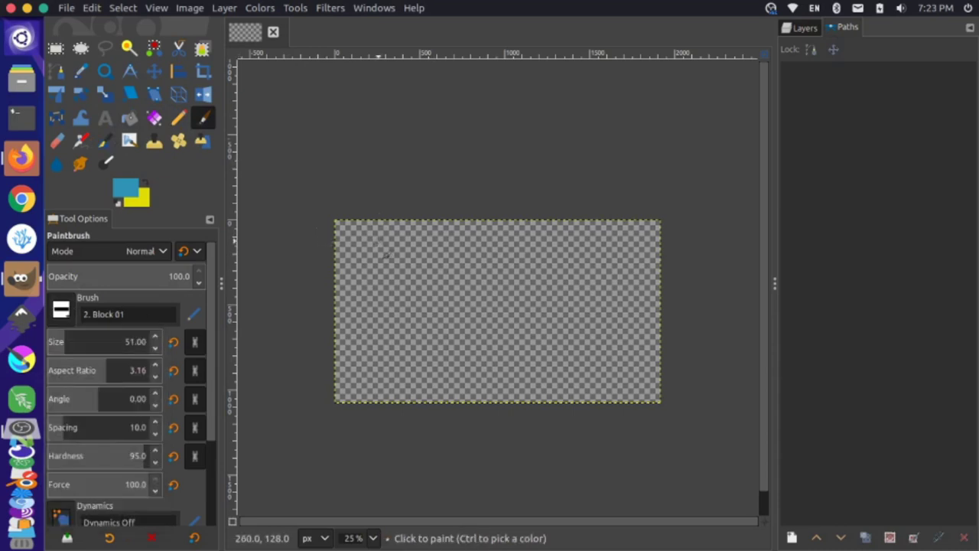
{"action": "mouse_move", "coordinate": [85, 340]}
{"action": "left_mouse_down"}
{"action": "mouse_move", "coordinate": [73, 341]}
{"action": "mouse_move", "coordinate": [83, 338]}
{"action": "left_mouse_up"}
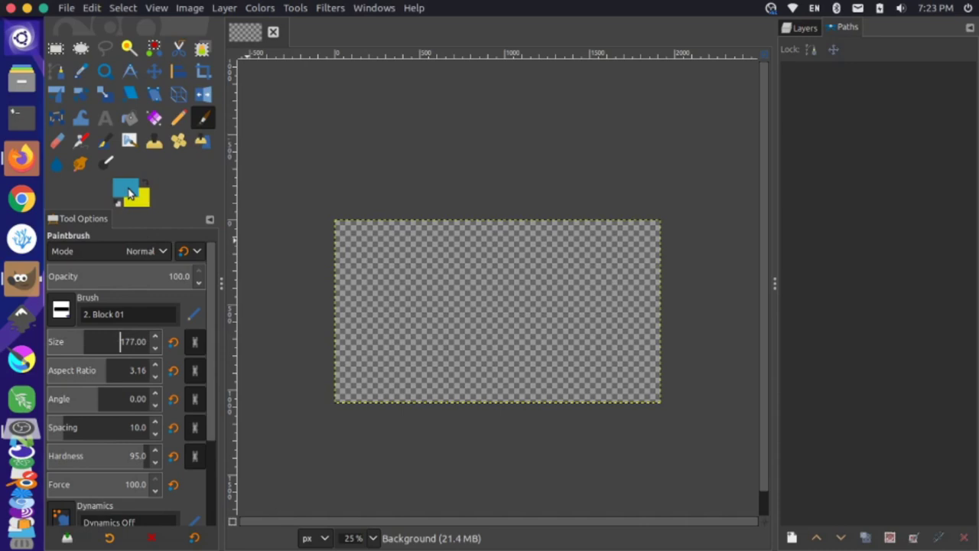
{"action": "left_click", "coordinate": [130, 194]}
{"action": "left_click", "coordinate": [310, 314]}
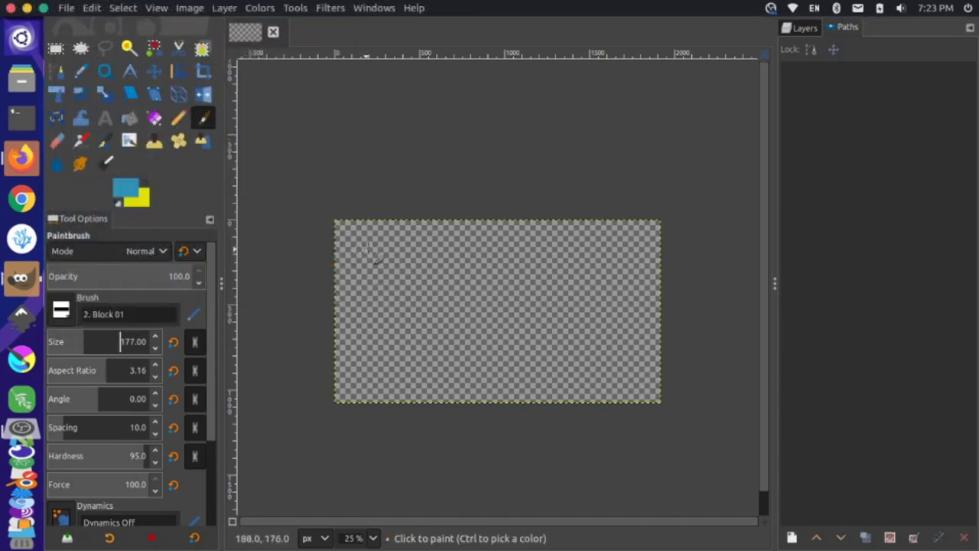
{"action": "mouse_move", "coordinate": [353, 243]}
{"action": "left_mouse_down"}
{"action": "mouse_move", "coordinate": [413, 243]}
{"action": "mouse_move", "coordinate": [389, 265]}
{"action": "mouse_move", "coordinate": [422, 270]}
{"action": "mouse_move", "coordinate": [411, 295]}
{"action": "mouse_move", "coordinate": [472, 292]}
{"action": "mouse_move", "coordinate": [484, 322]}
{"action": "mouse_move", "coordinate": [512, 321]}
{"action": "mouse_move", "coordinate": [606, 374]}
{"action": "left_mouse_up"}
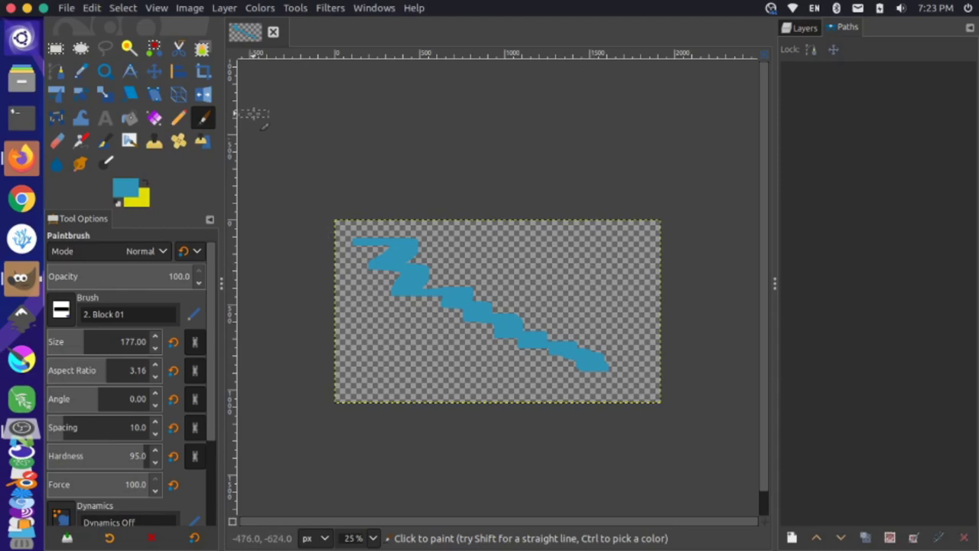
- Export the drawing to the Desktop as squiggle.gbr with description squiggle and spacing 10
{"action": "left_click", "coordinate": [67, 8]}
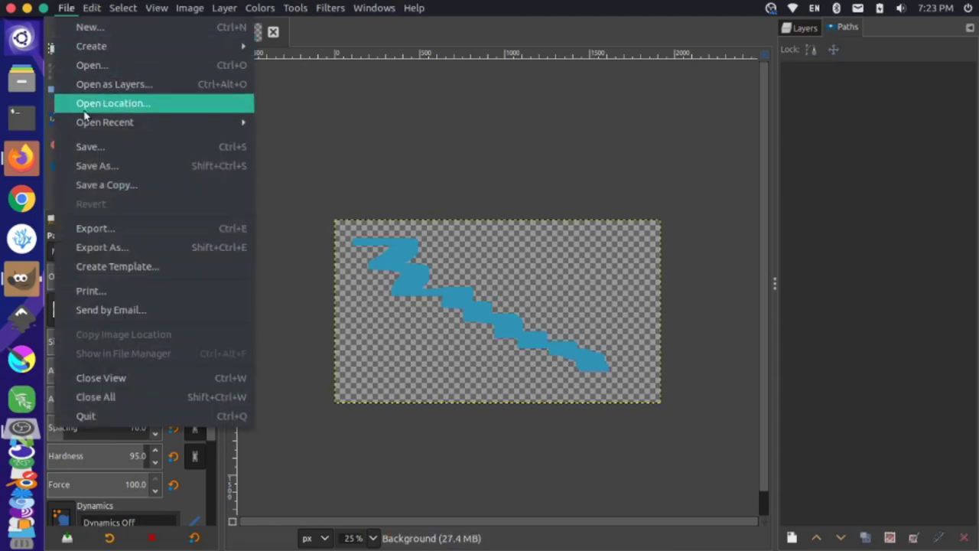
{"action": "left_click", "coordinate": [107, 246]}
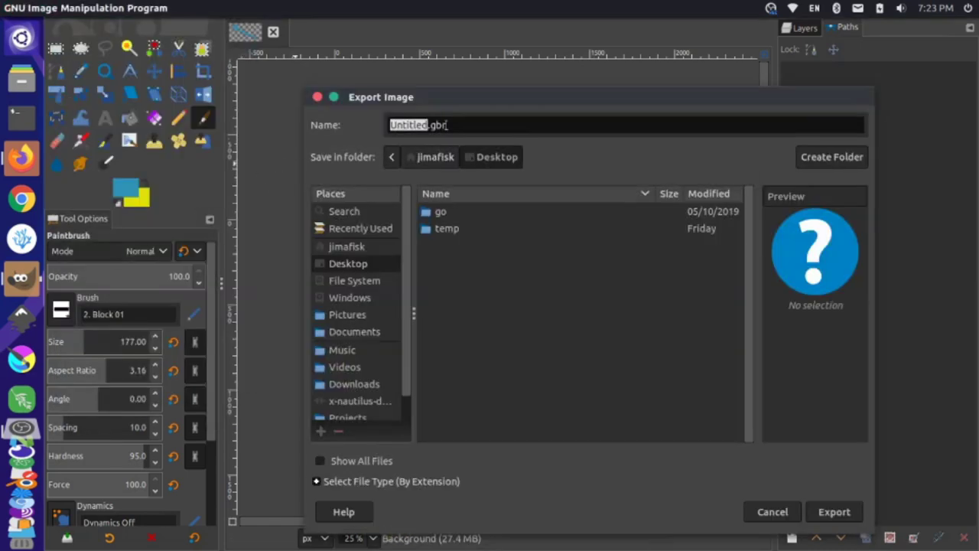
{"action": "type", "text": "squiggle"}
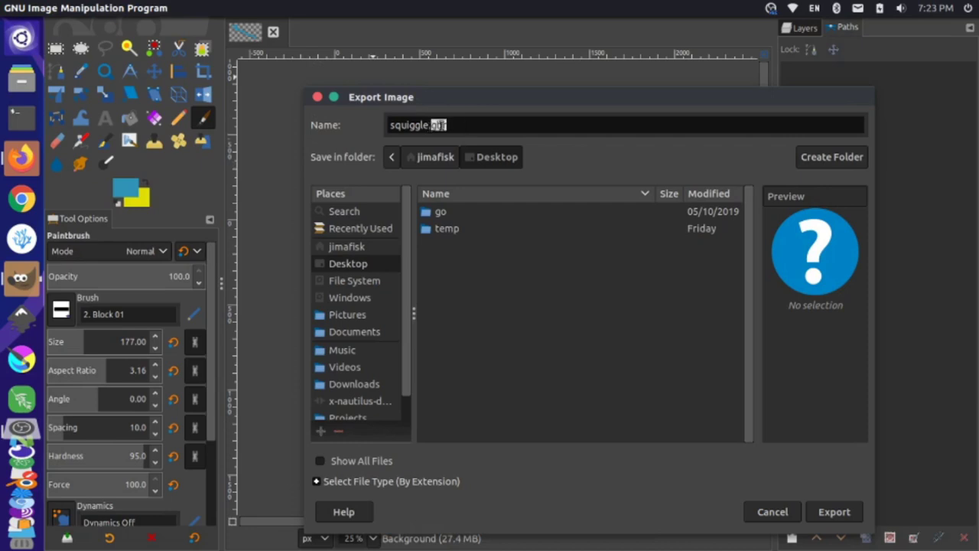
{"action": "left_click", "coordinate": [463, 125]}
{"action": "left_click", "coordinate": [379, 264]}
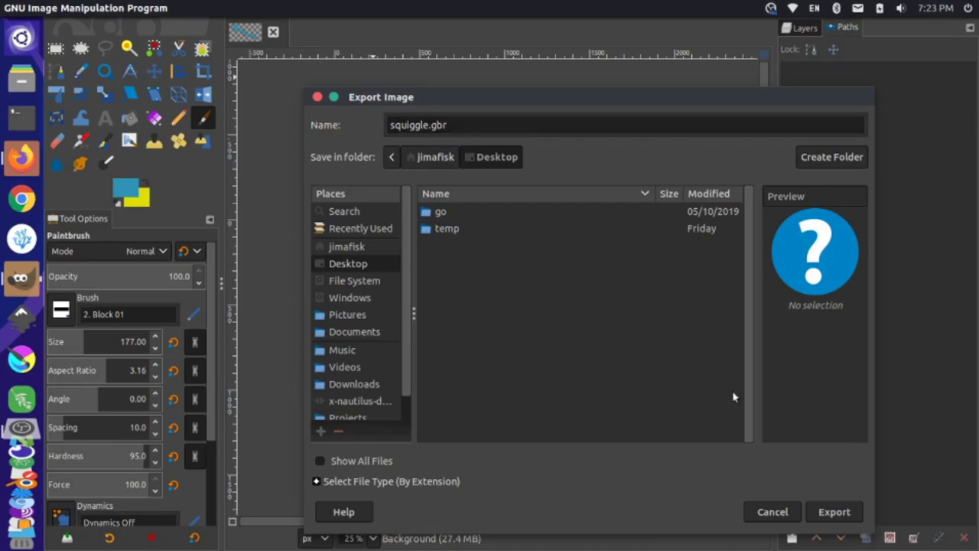
{"action": "left_click", "coordinate": [840, 512]}
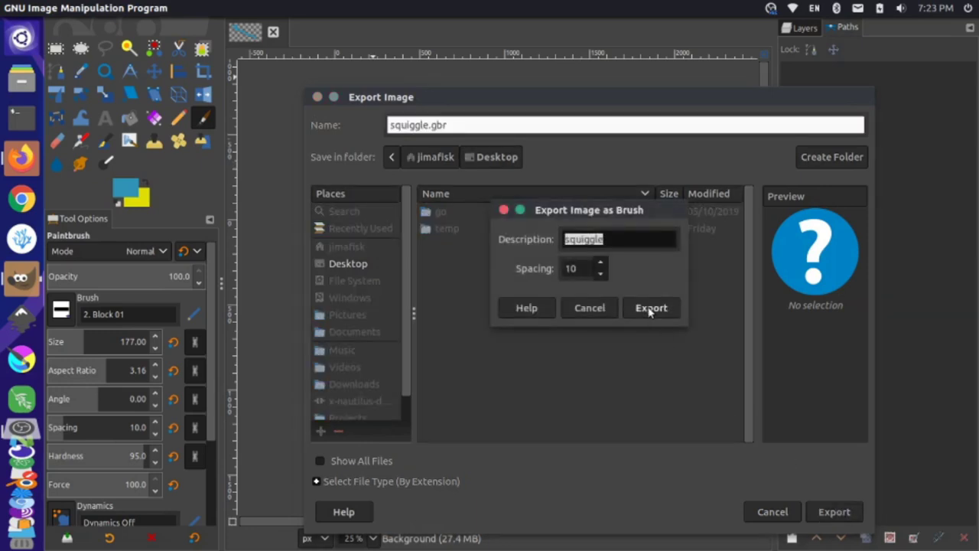
{"action": "left_click", "coordinate": [651, 307]}
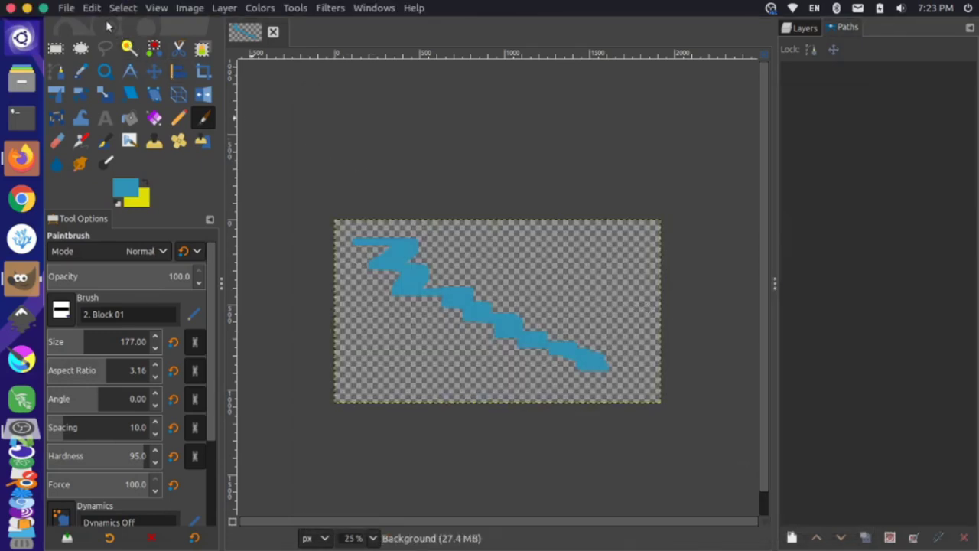
{"action": "left_click", "coordinate": [92, 8]}
- Open the Folders > Brushes preferences page and select the writable .config/GIMP/2.10/brushes folder
{"action": "left_click", "coordinate": [155, 425]}
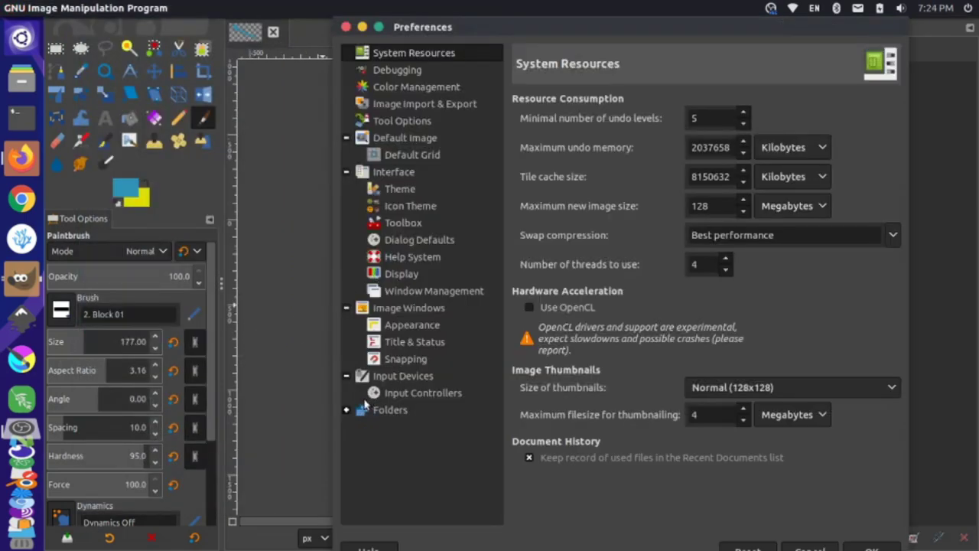
{"action": "left_click", "coordinate": [346, 412]}
{"action": "scroll", "coordinate": [407, 367], "scroll_direction": "down", "scroll_amount": 3}
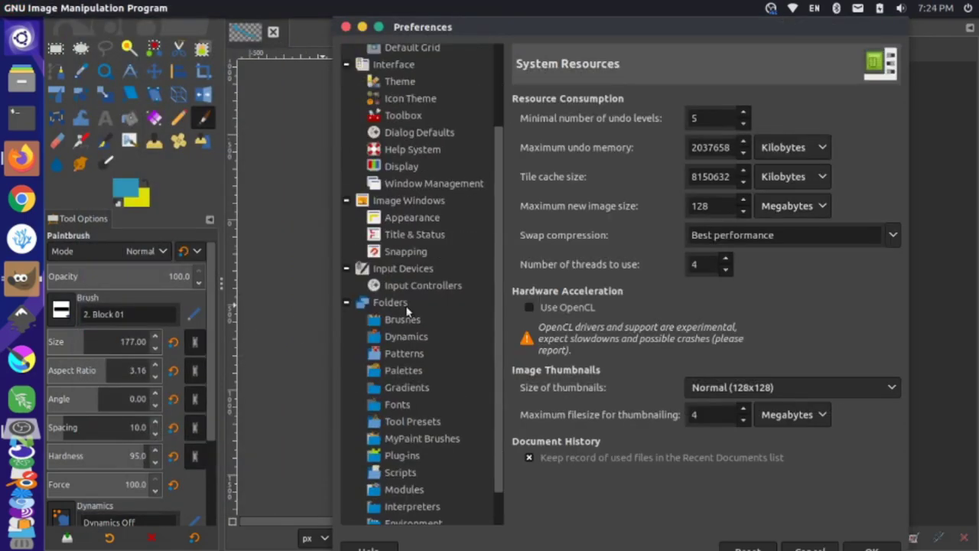
{"action": "left_click", "coordinate": [404, 319]}
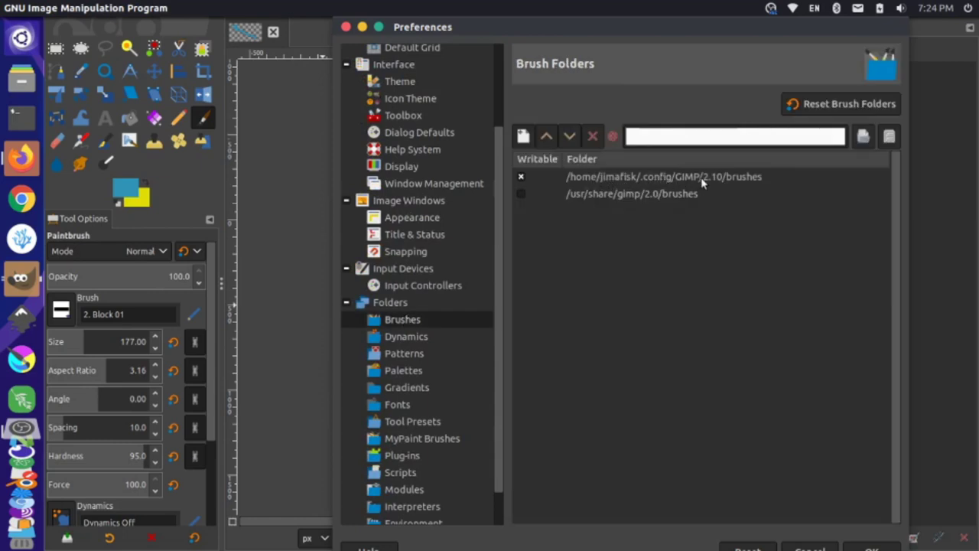
{"action": "left_click", "coordinate": [592, 182]}
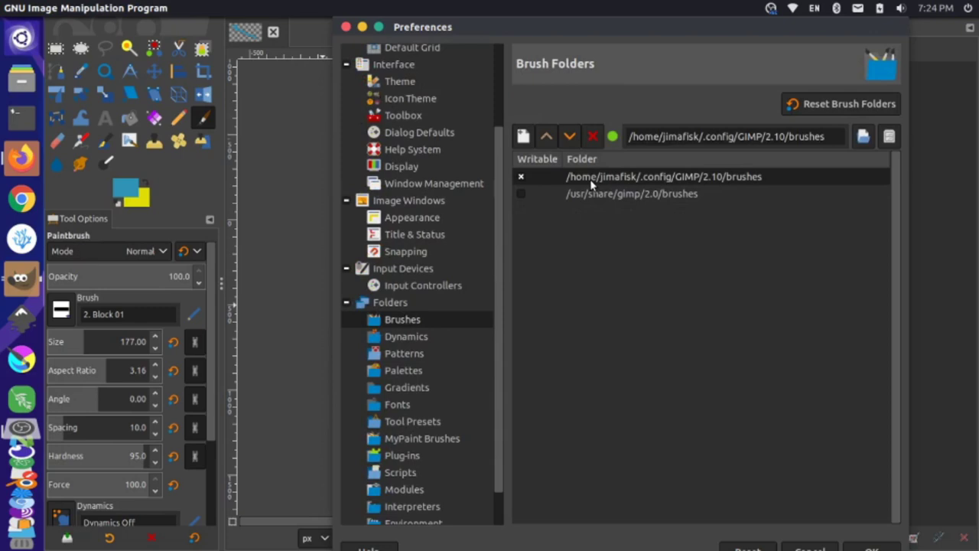
- Open the .config/GIMP/2.10/brushes folder in the file manager
{"action": "left_click", "coordinate": [889, 138]}
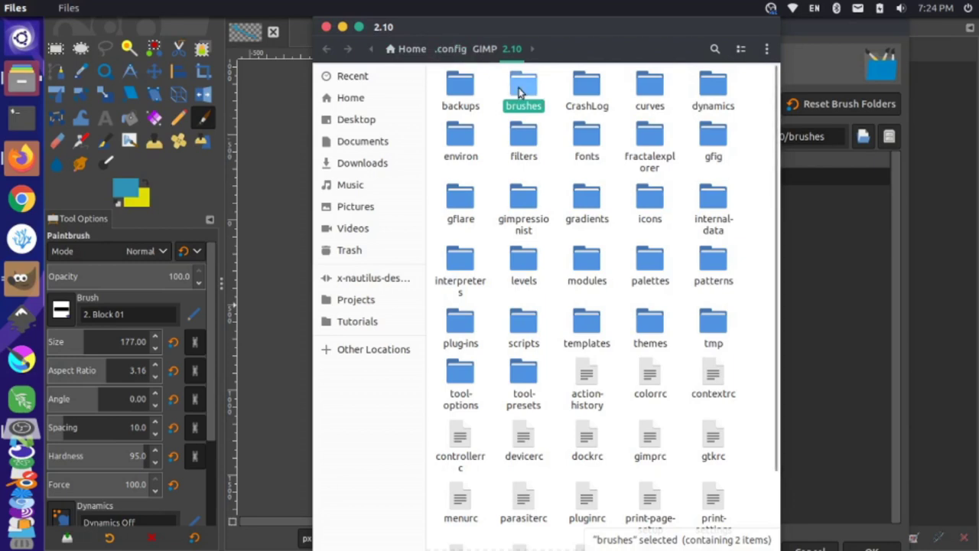
{"action": "double_click", "coordinate": [521, 90]}
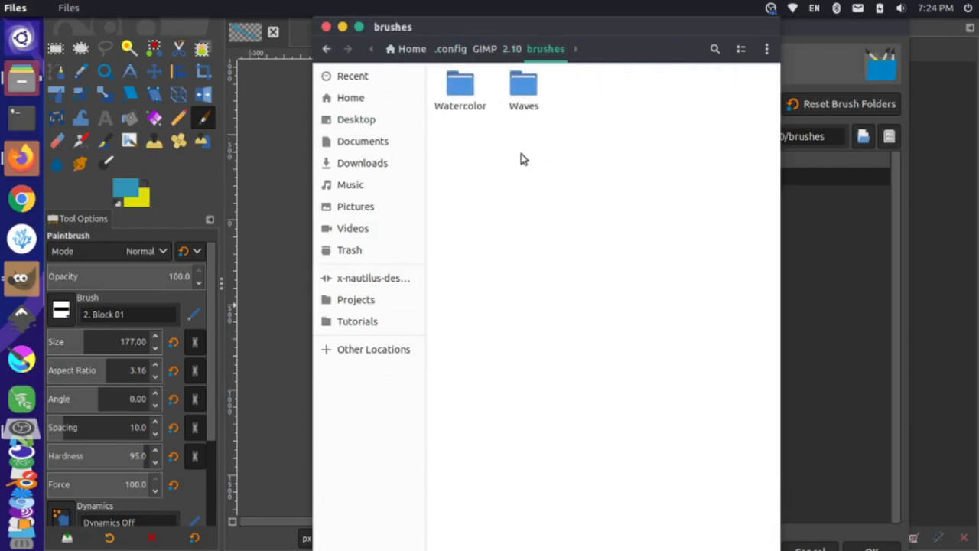
{"action": "key", "text": "alt+Tab"}
{"action": "key", "text": "alt+shift+Tab"}
{"action": "key", "text": "alt+shift+Tab"}
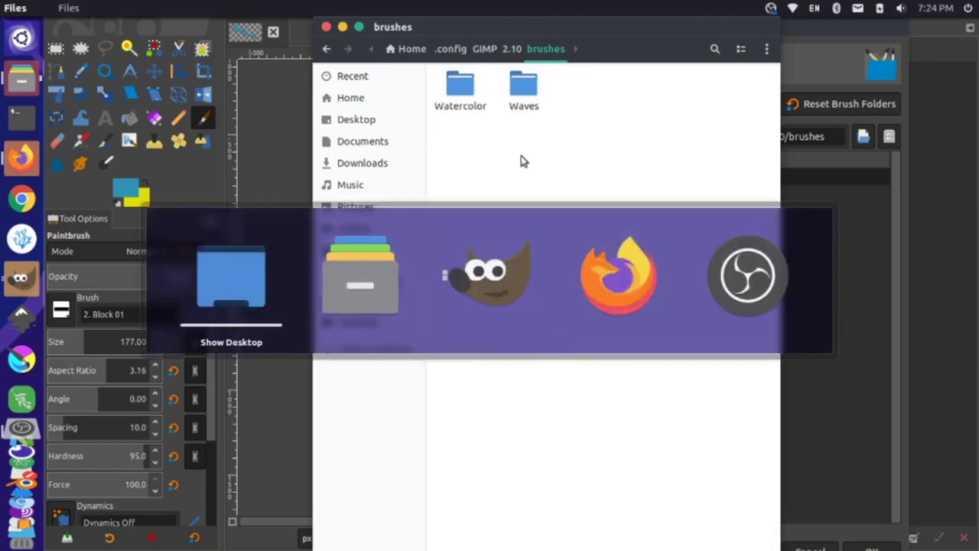
{"action": "key", "text": "alt+Tab"}
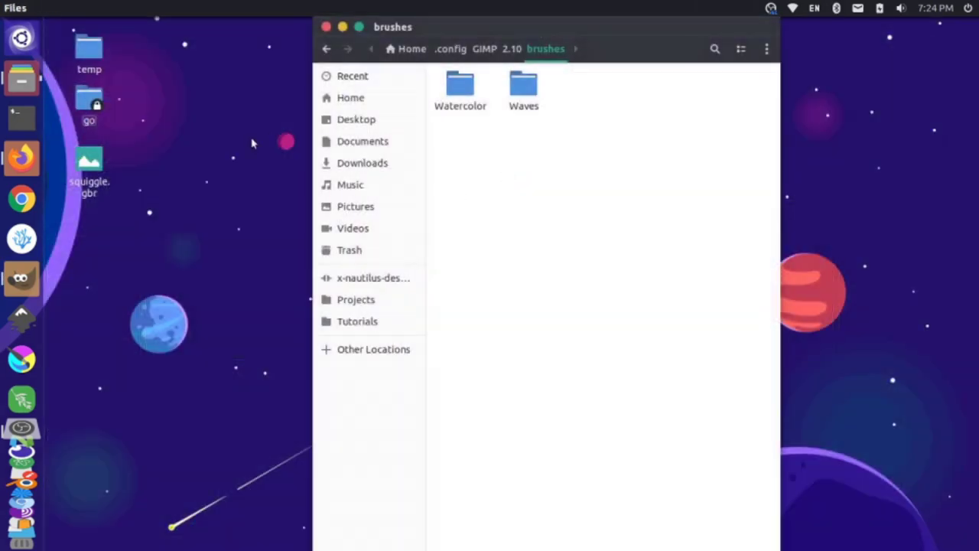
- Drag squiggle.gbr from the desktop into the brushes folder and return to GIMP
{"action": "left_click", "coordinate": [90, 169]}
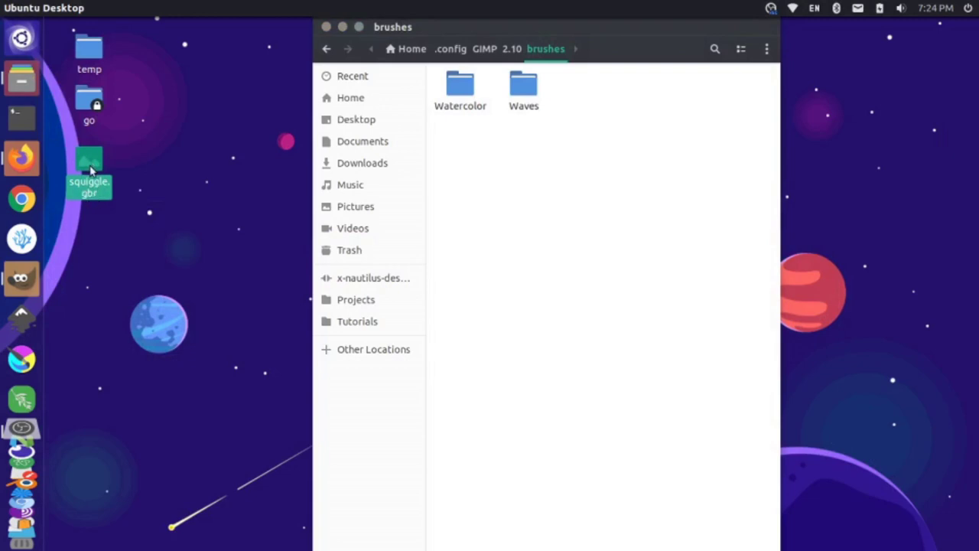
{"action": "mouse_move", "coordinate": [90, 170]}
{"action": "left_mouse_down"}
{"action": "mouse_move", "coordinate": [291, 162]}
{"action": "mouse_move", "coordinate": [610, 188]}
{"action": "left_mouse_up"}
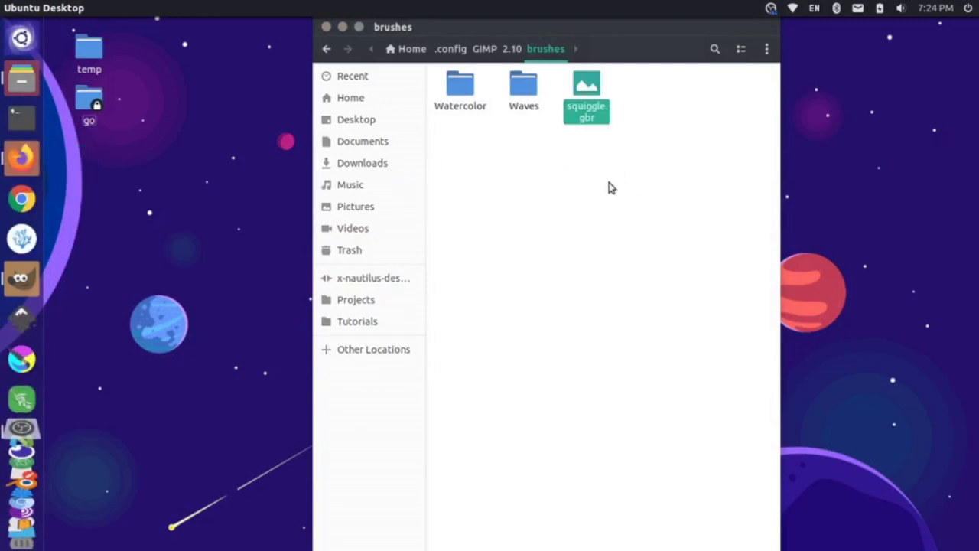
{"action": "key", "text": "alt+Tab"}
{"action": "key", "text": "alt+Tab"}
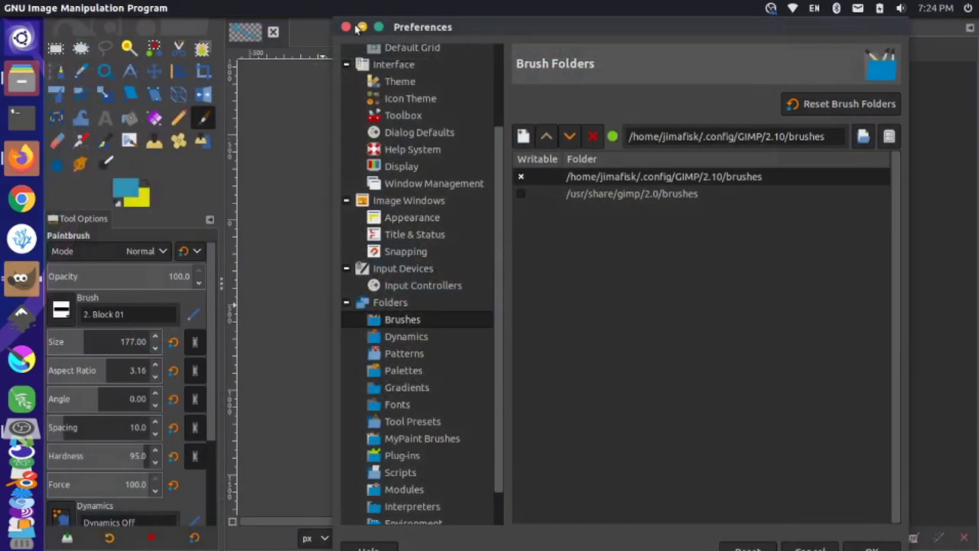
- Close Preferences, open the full Brushes panel, and refresh brushes so squiggle appears
{"action": "left_click", "coordinate": [346, 28]}
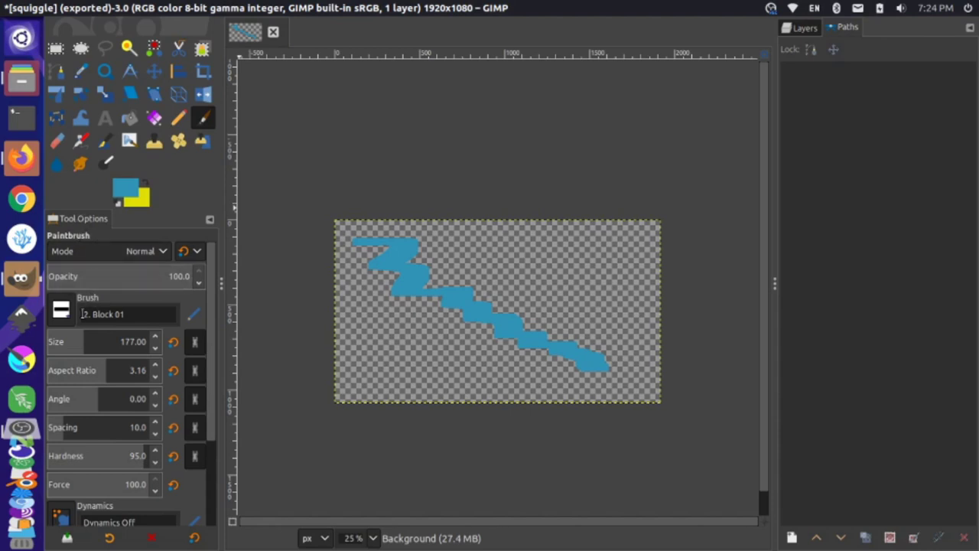
{"action": "left_click", "coordinate": [61, 310]}
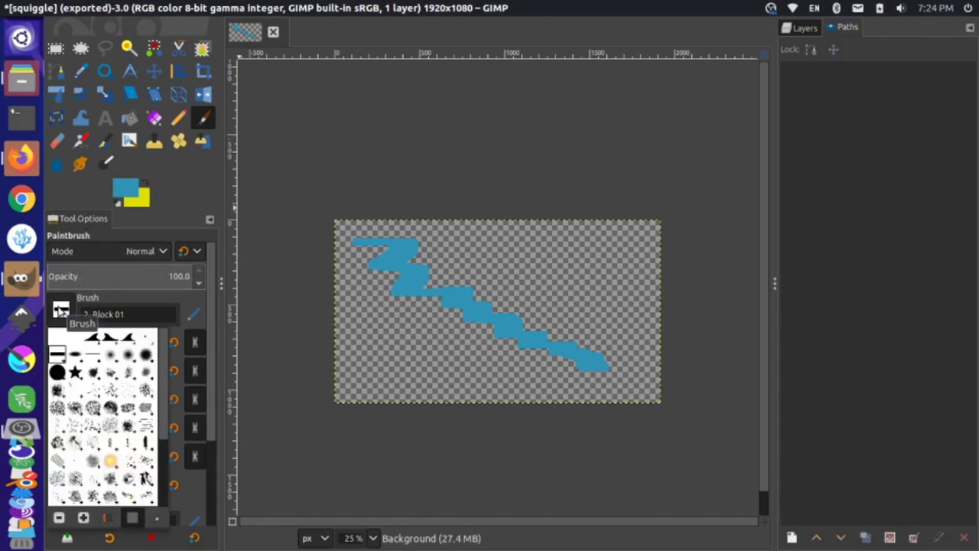
{"action": "left_click", "coordinate": [155, 522]}
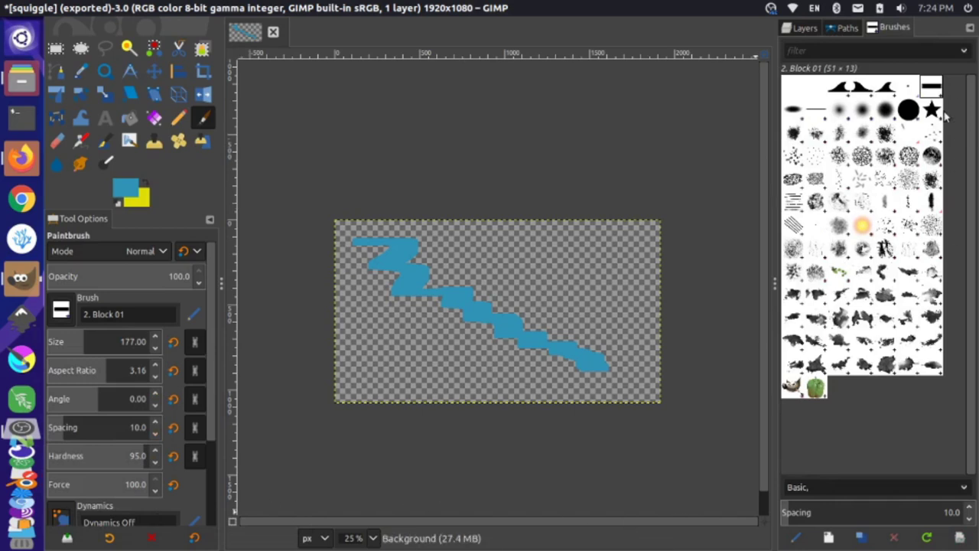
{"action": "left_click", "coordinate": [962, 52]}
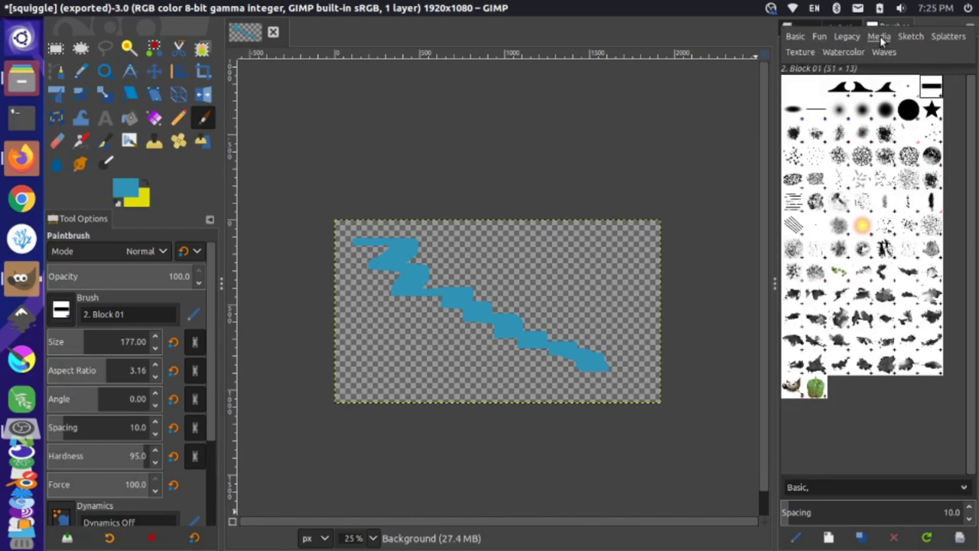
{"action": "left_click", "coordinate": [965, 79]}
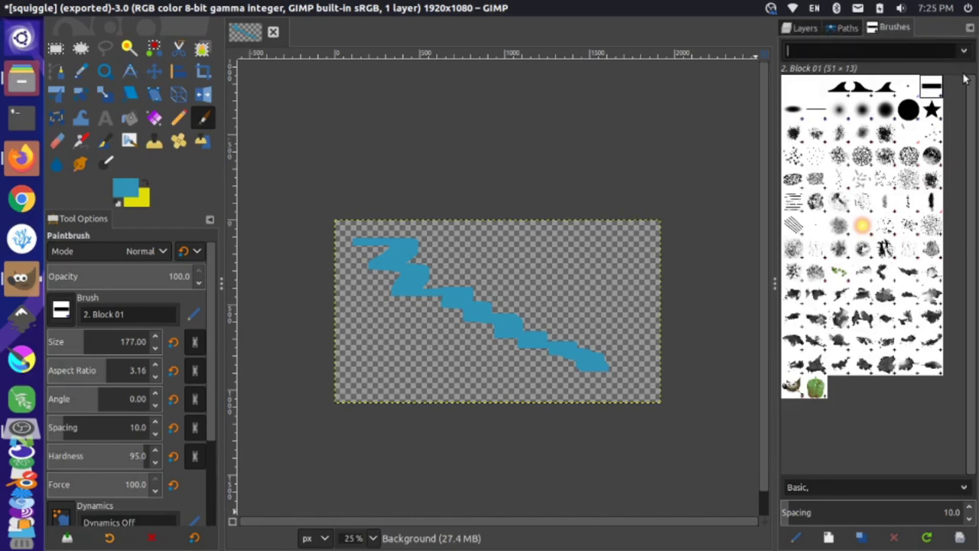
{"action": "left_click", "coordinate": [927, 540]}
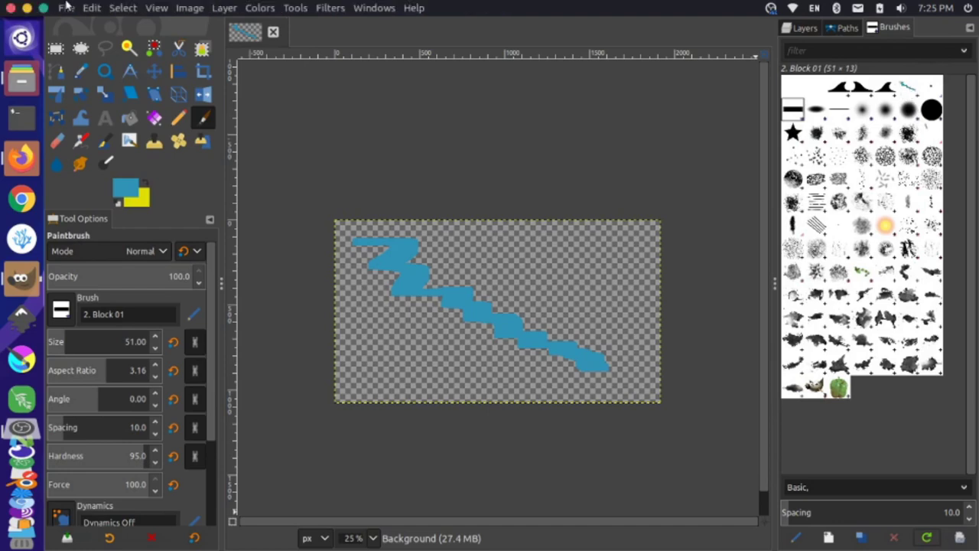
- Create a new 1920×1080 image
{"action": "left_click", "coordinate": [66, 8]}
{"action": "left_click", "coordinate": [84, 29]}
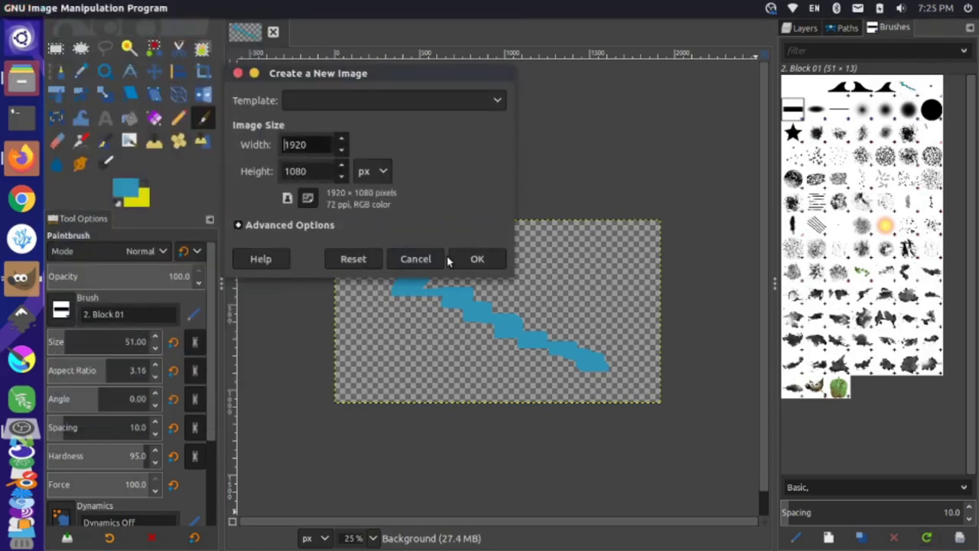
{"action": "left_click", "coordinate": [475, 259]}
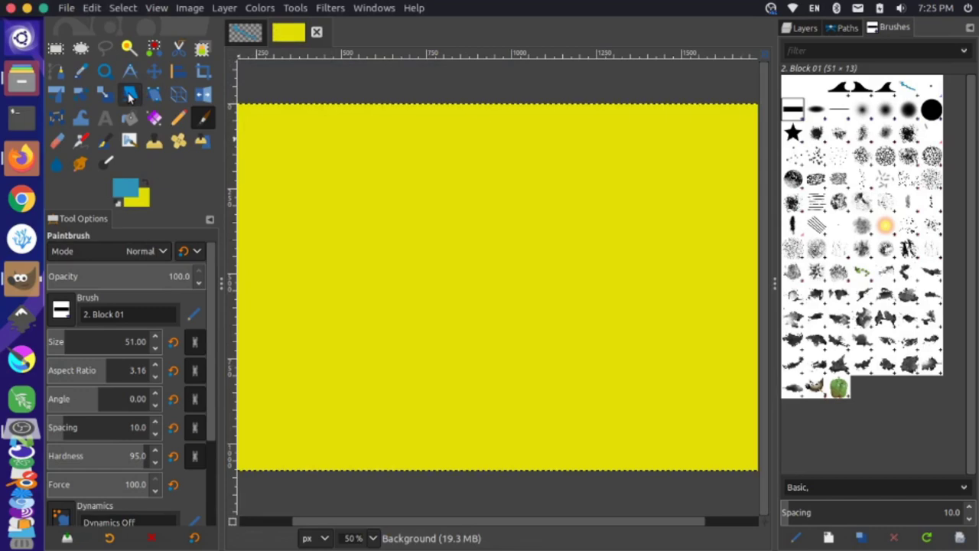
- Bucket-fill the canvas white, then choose the squiggle brush with the Paintbrush tool
{"action": "left_click", "coordinate": [128, 183]}
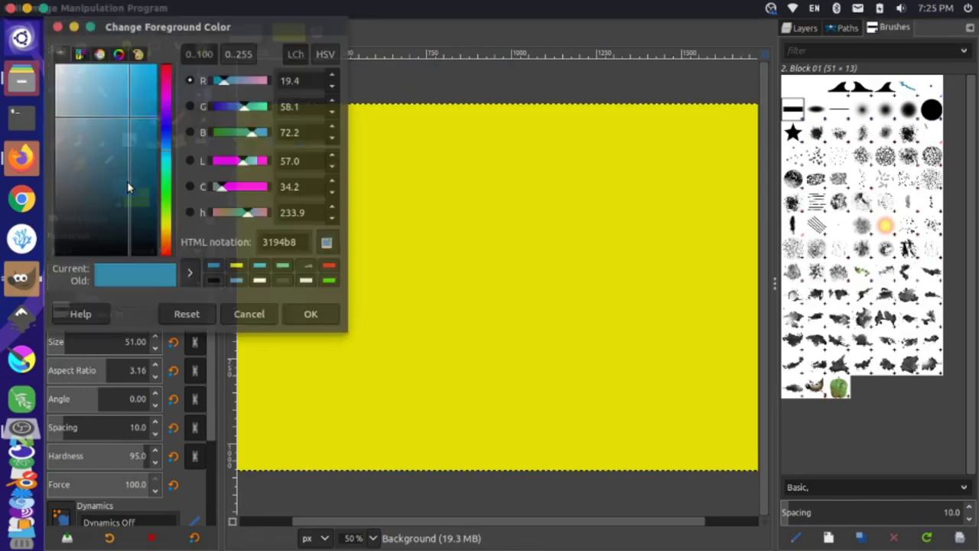
{"action": "left_click", "coordinate": [260, 281]}
{"action": "left_click", "coordinate": [312, 315]}
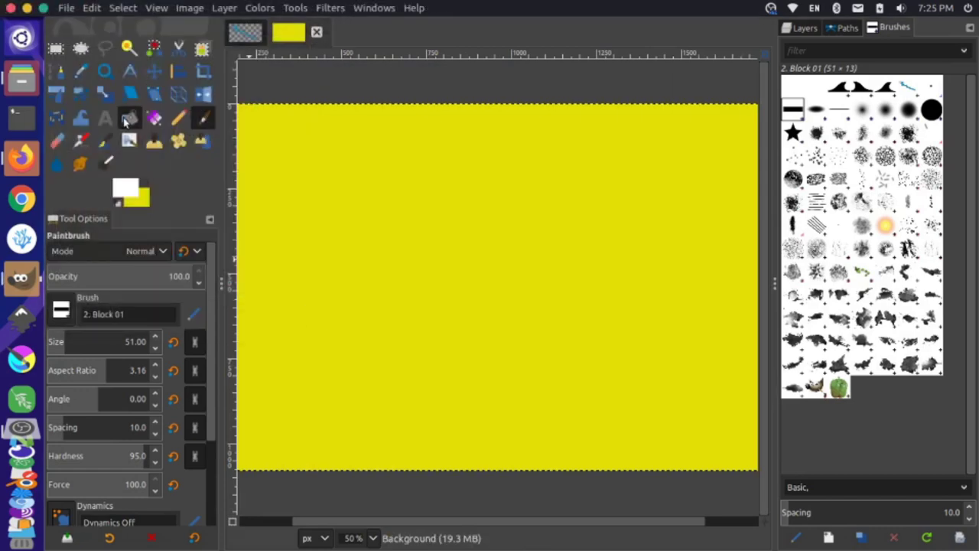
{"action": "left_click", "coordinate": [127, 118]}
{"action": "left_click", "coordinate": [497, 229]}
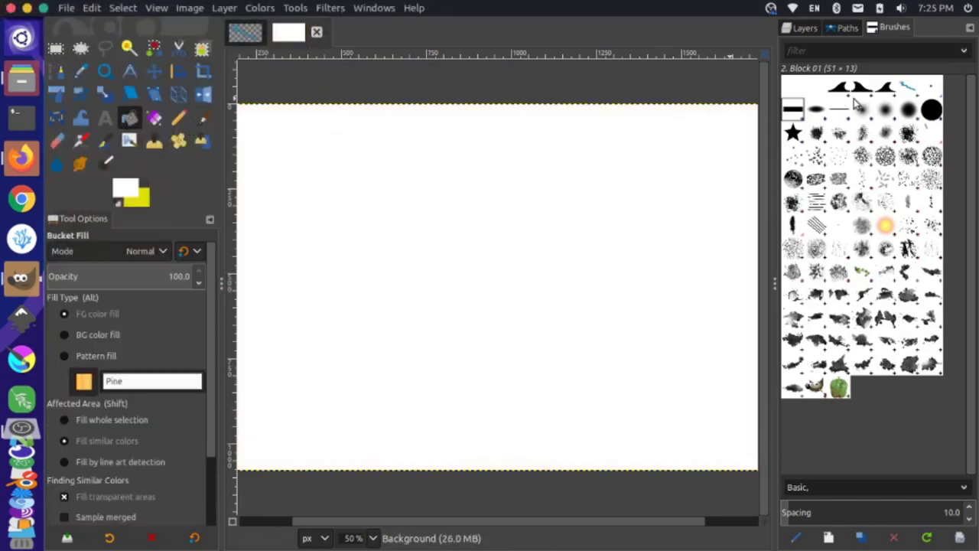
{"action": "left_click", "coordinate": [908, 87]}
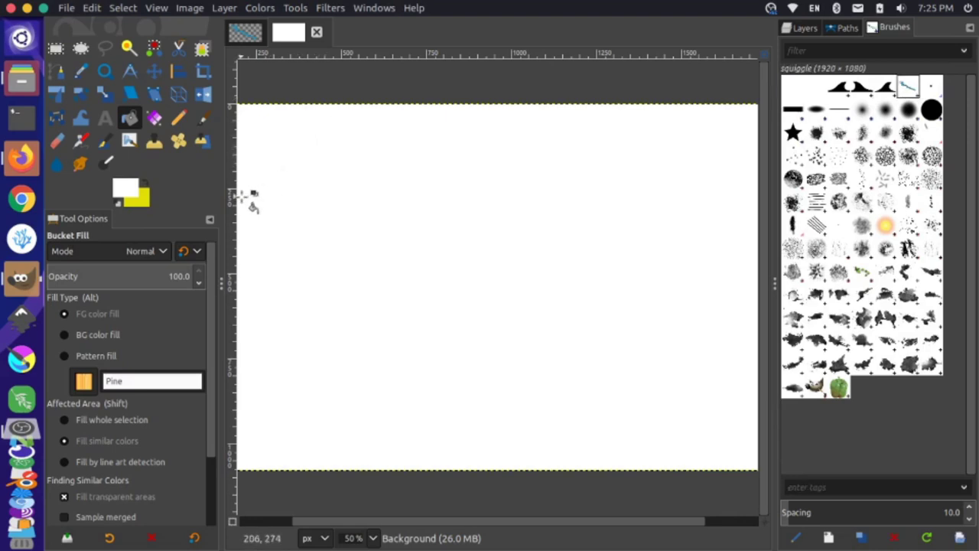
{"action": "left_click", "coordinate": [202, 117]}
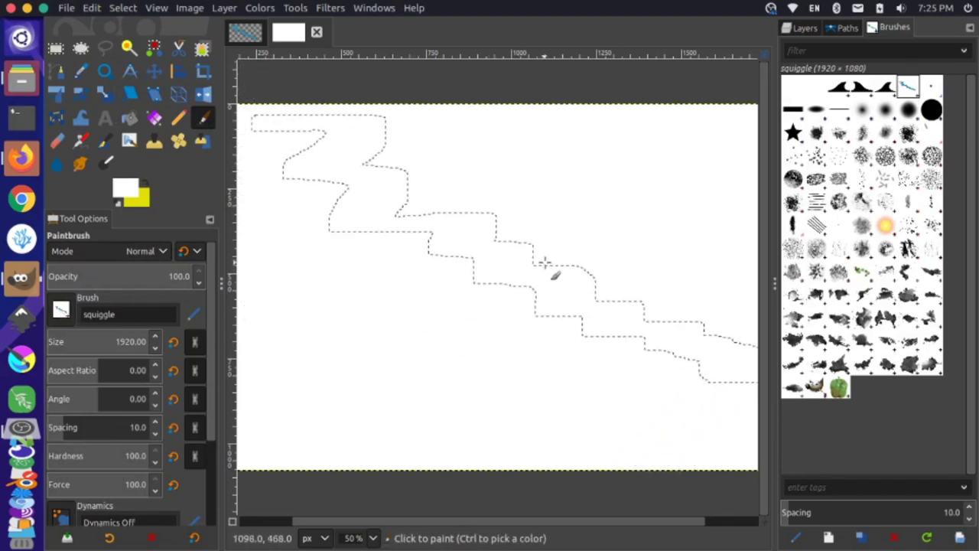
- Paint size-177 squiggle strokes, swap to a yellow foreground, and paint another stroke that stays blue
{"action": "left_click_drag", "start_coordinate": [99, 343], "coordinate": [83, 341]}
{"action": "left_click", "coordinate": [376, 185]}
{"action": "left_click_drag", "start_coordinate": [436, 181], "coordinate": [458, 194]}
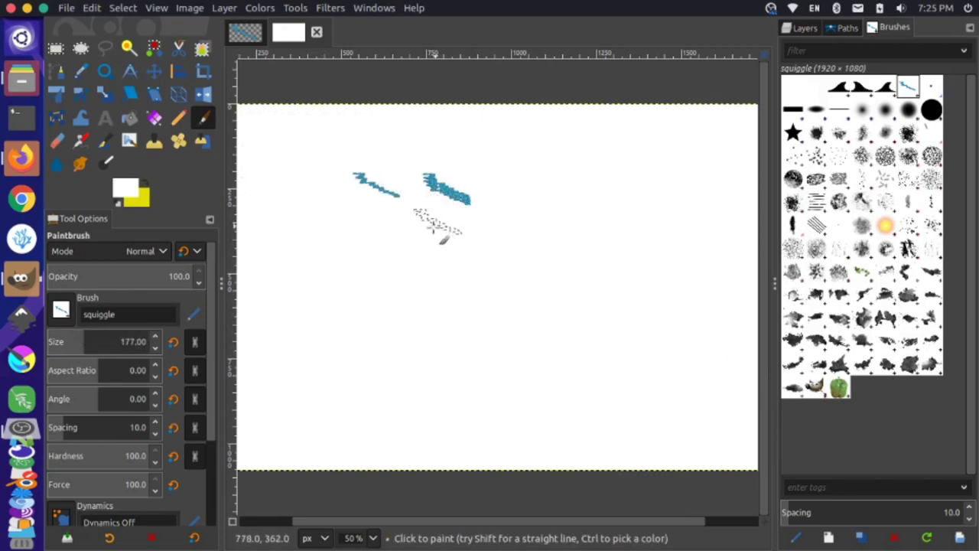
{"action": "mouse_move", "coordinate": [415, 232]}
{"action": "left_mouse_down"}
{"action": "mouse_move", "coordinate": [571, 299]}
{"action": "mouse_move", "coordinate": [589, 276]}
{"action": "mouse_move", "coordinate": [556, 201]}
{"action": "left_mouse_up"}
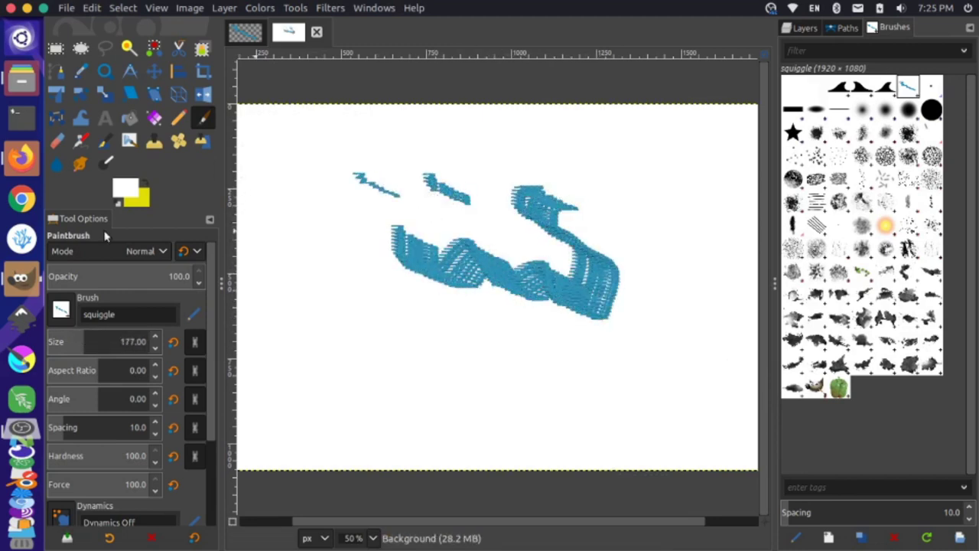
{"action": "left_click", "coordinate": [144, 182]}
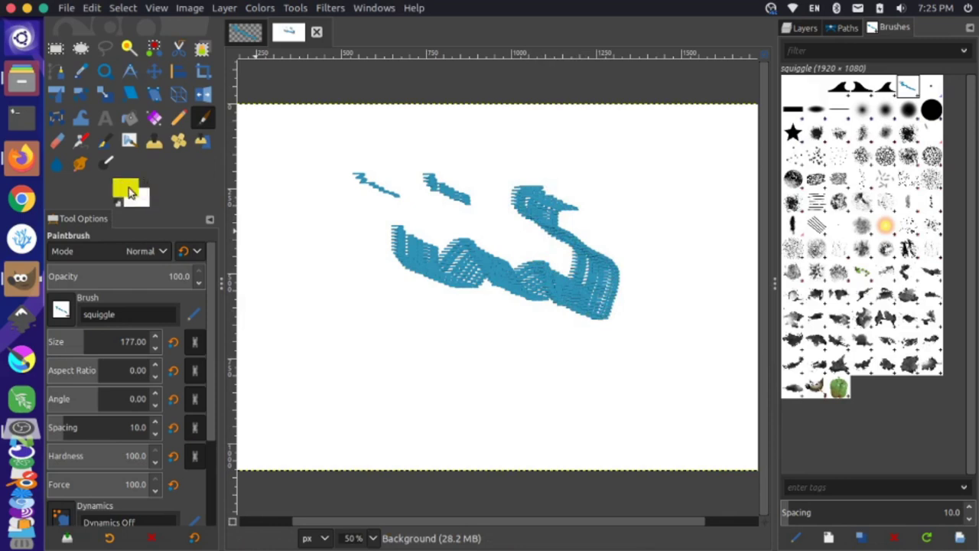
{"action": "mouse_move", "coordinate": [383, 269]}
{"action": "left_mouse_down"}
{"action": "mouse_move", "coordinate": [428, 349]}
{"action": "mouse_move", "coordinate": [332, 330]}
{"action": "mouse_move", "coordinate": [363, 361]}
{"action": "mouse_move", "coordinate": [488, 363]}
{"action": "mouse_move", "coordinate": [616, 384]}
{"action": "mouse_move", "coordinate": [549, 388]}
{"action": "mouse_move", "coordinate": [492, 325]}
{"action": "mouse_move", "coordinate": [471, 380]}
{"action": "mouse_move", "coordinate": [452, 392]}
{"action": "mouse_move", "coordinate": [565, 345]}
{"action": "mouse_move", "coordinate": [585, 331]}
{"action": "left_mouse_up"}
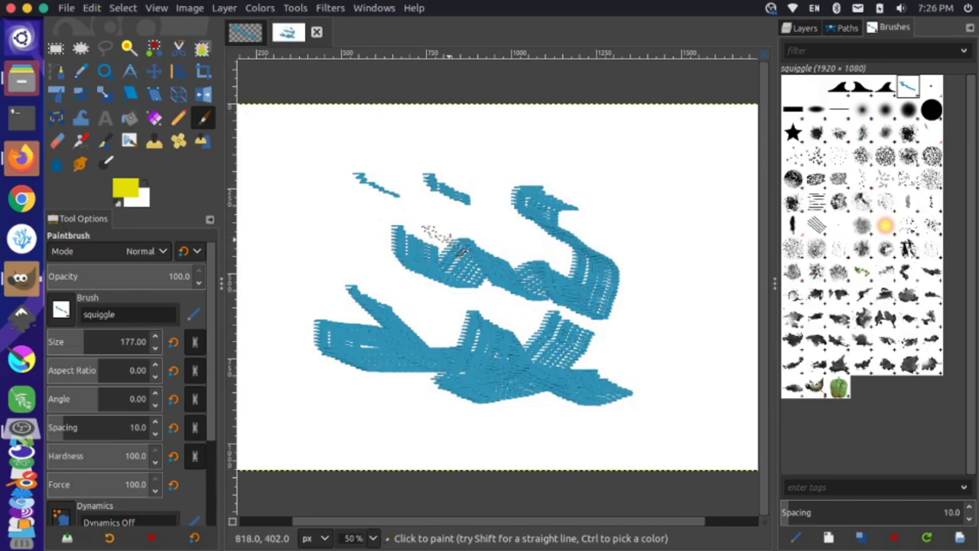
- Switch to the squiggle image and convert it to Grayscale mode, turning the blue zigzag grey
{"action": "left_click", "coordinate": [245, 34]}
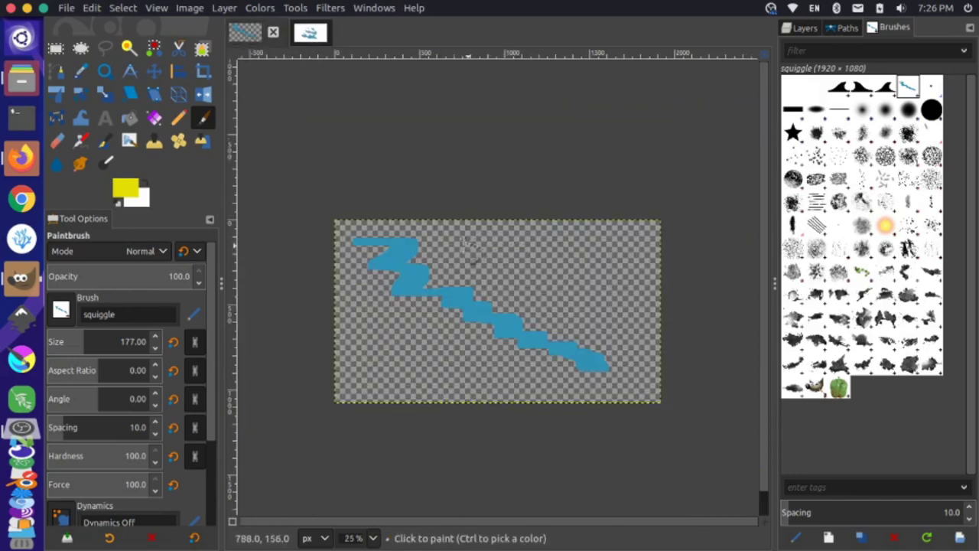
{"action": "left_click", "coordinate": [189, 8]}
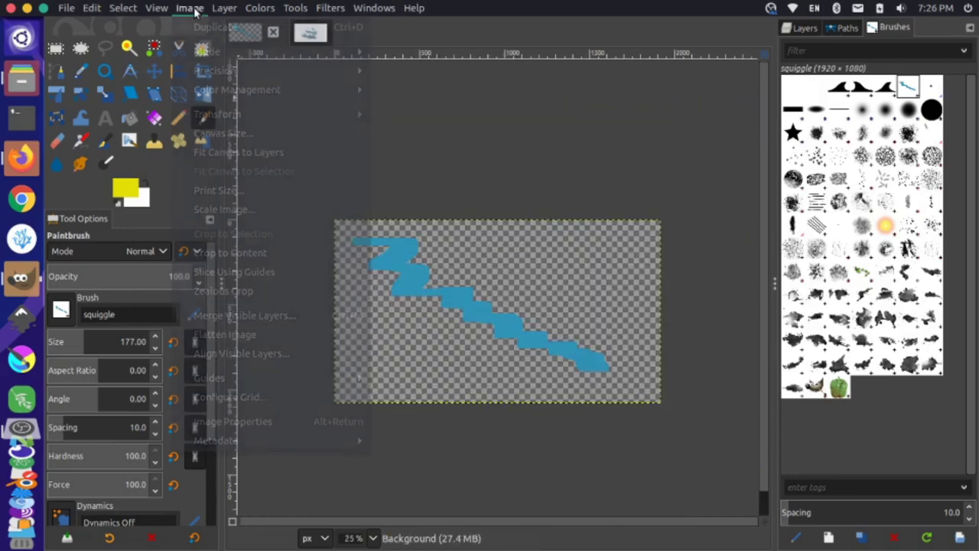
{"action": "mouse_move", "coordinate": [253, 59]}
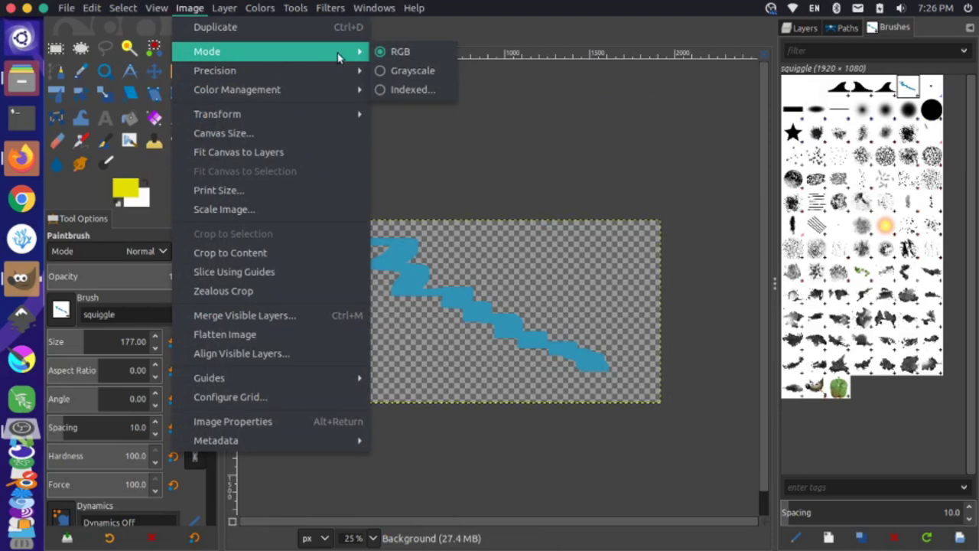
{"action": "left_click", "coordinate": [407, 70]}
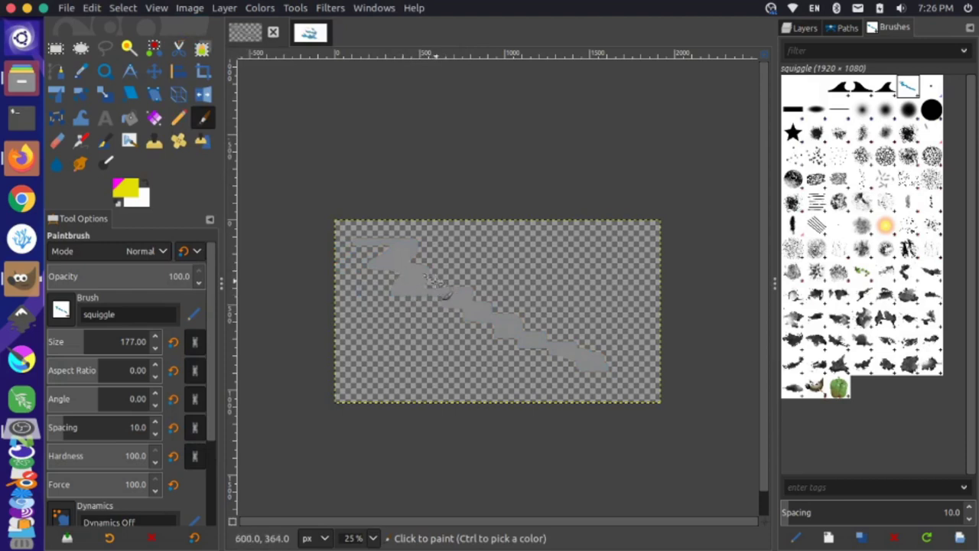
{"action": "left_click", "coordinate": [67, 8]}
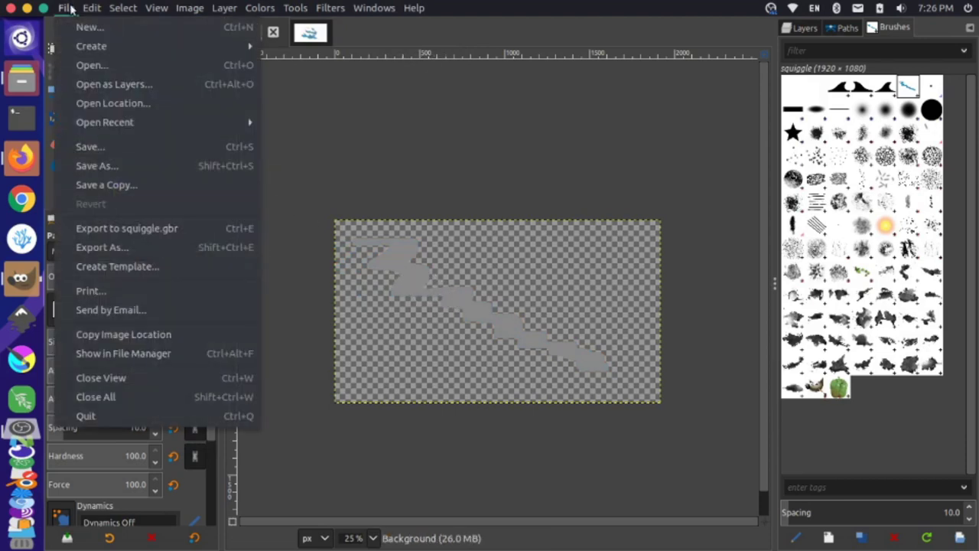
- Export over squiggle.gbr, then trash the old squiggle.gbr from GIMP's brushes folder in Files
{"action": "left_click", "coordinate": [145, 229]}
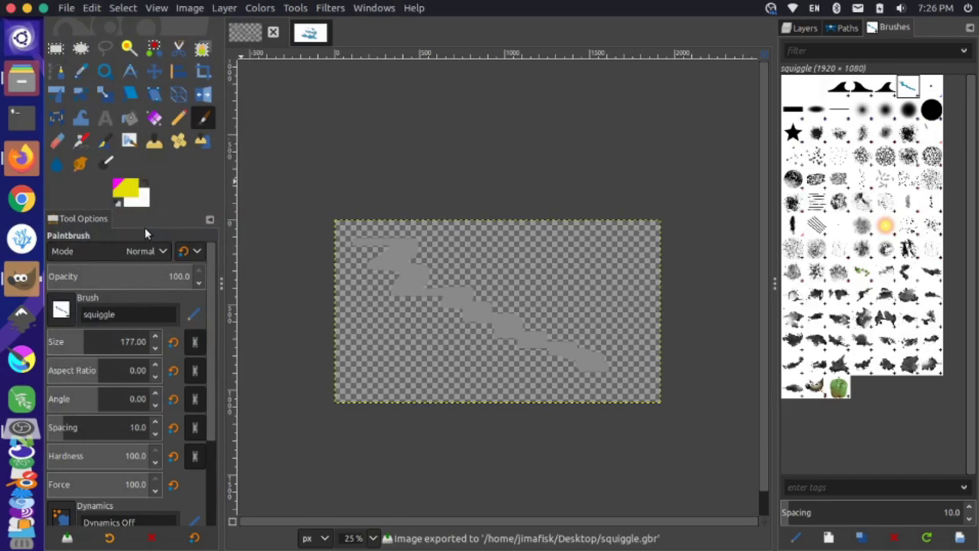
{"action": "key", "text": "alt+Tab"}
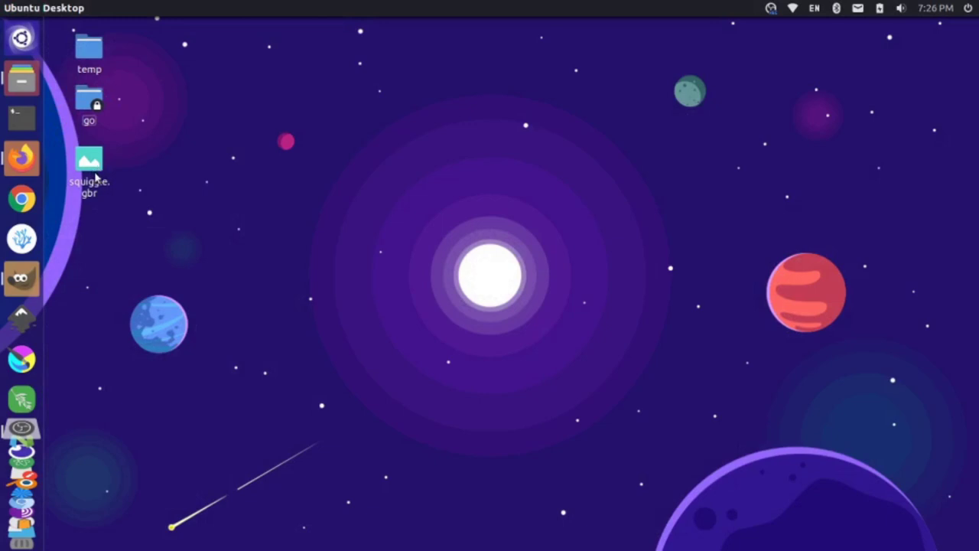
{"action": "key", "text": "alt+Tab"}
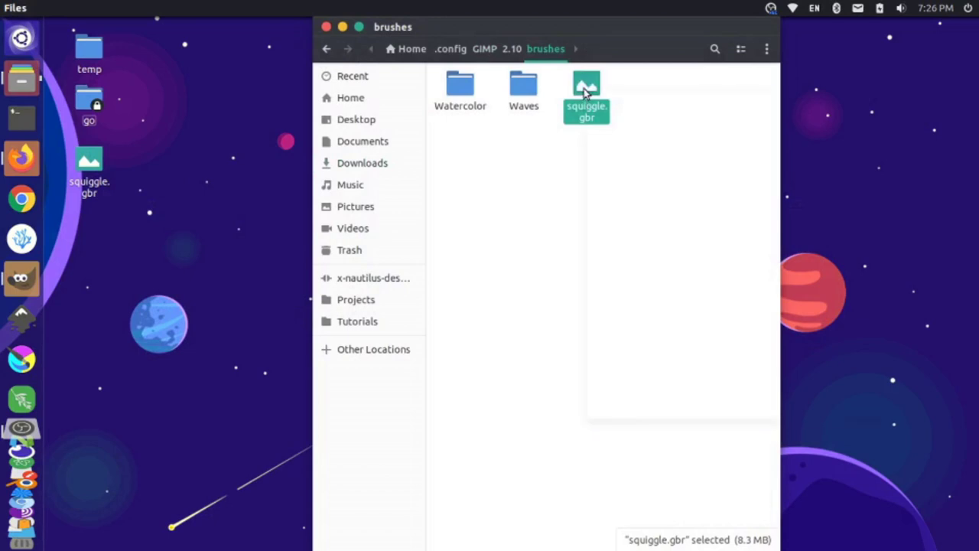
{"action": "right_click", "coordinate": [585, 90]}
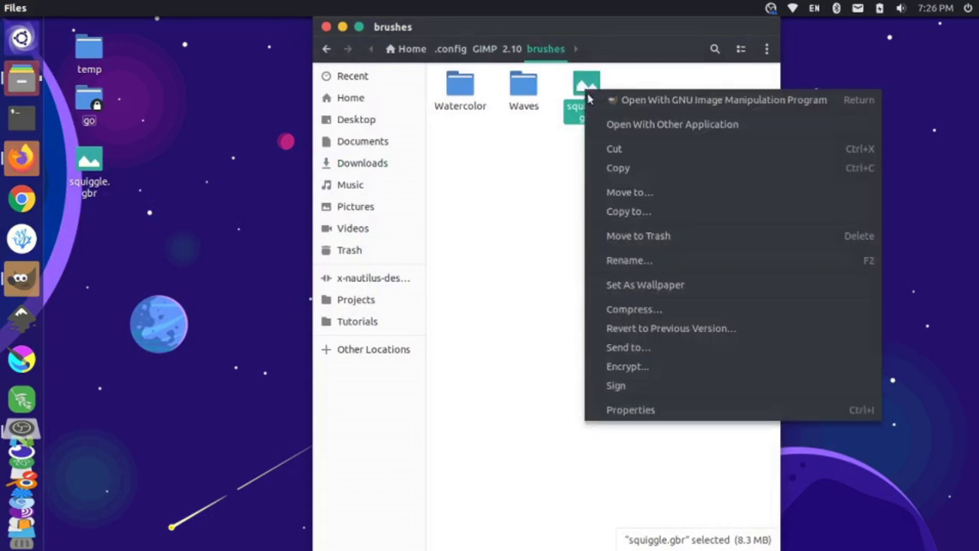
{"action": "left_click", "coordinate": [648, 238]}
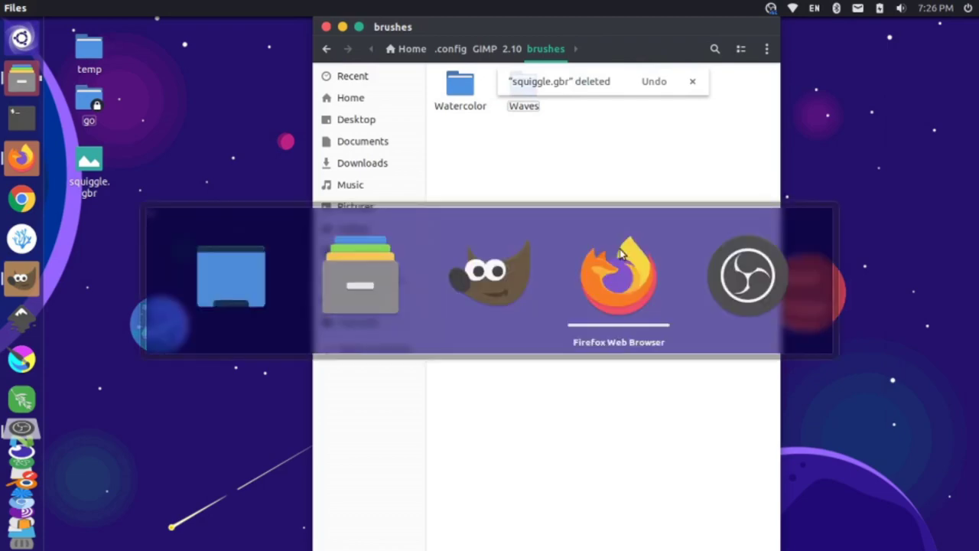
{"action": "key", "text": "alt+Tab"}
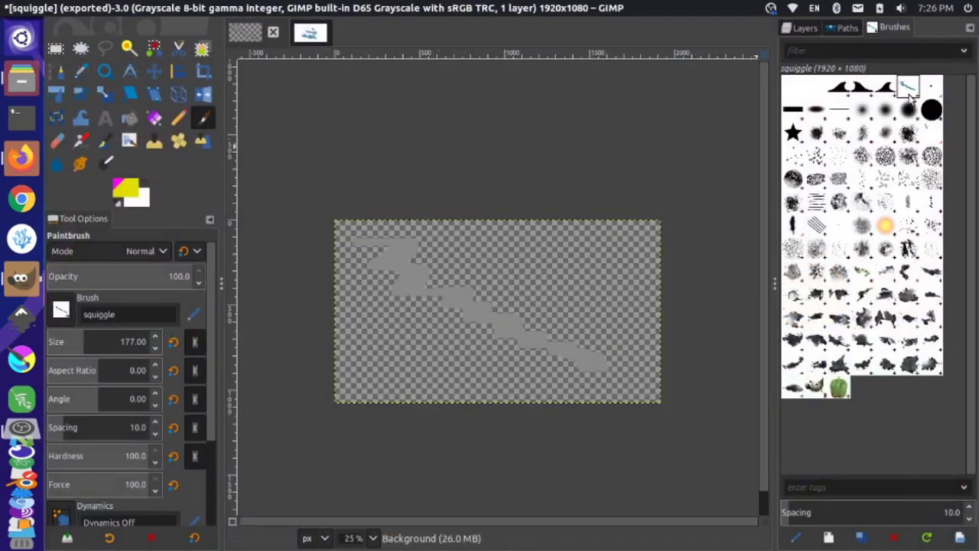
- Move the grayscale squiggle.gbr from the Desktop into .config/GIMP/2.10/brushes and refresh GIMP's brush list
{"action": "left_click", "coordinate": [929, 541]}
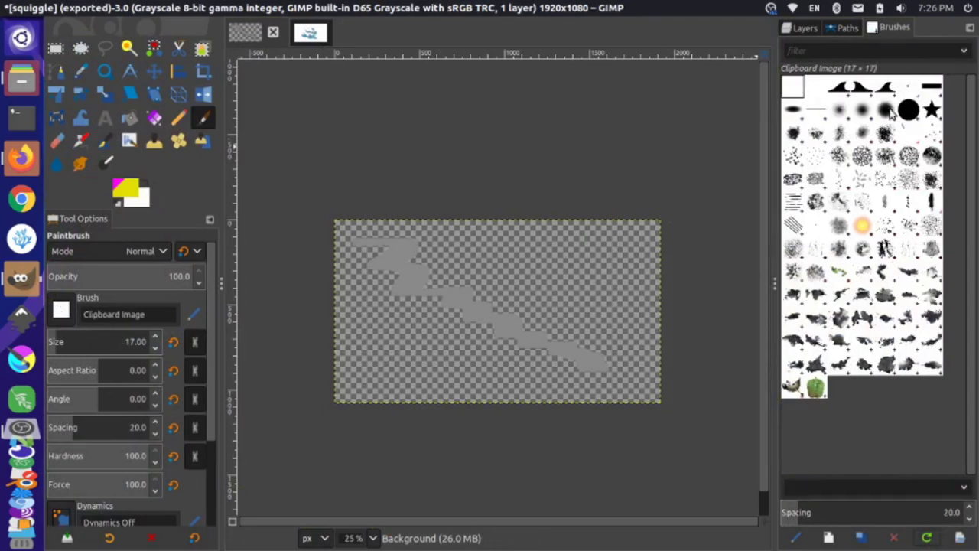
{"action": "key", "text": "alt+Tab"}
{"action": "key", "text": "shift+Tab"}
{"action": "key", "text": "shift+Tab"}
{"action": "key", "text": "alt+Tab"}
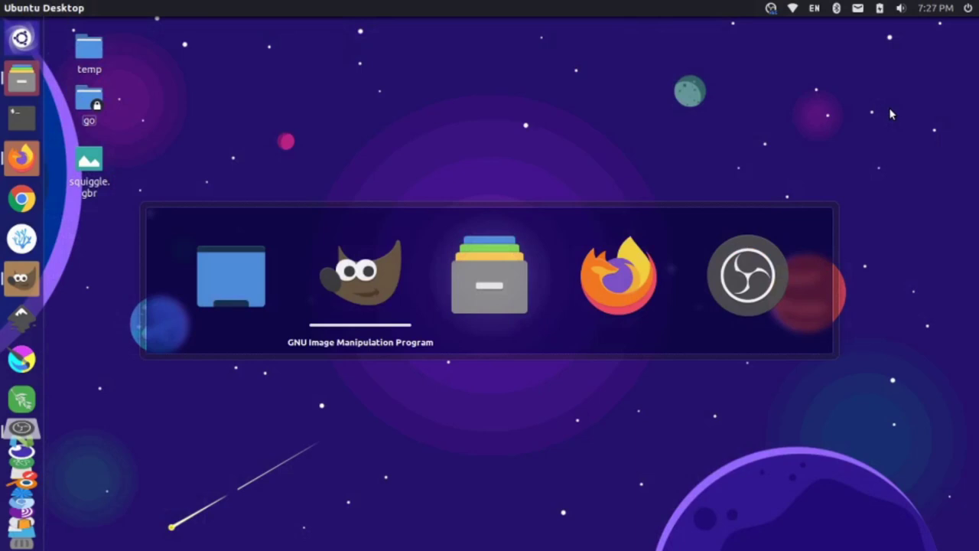
{"action": "key", "text": "alt+Tab"}
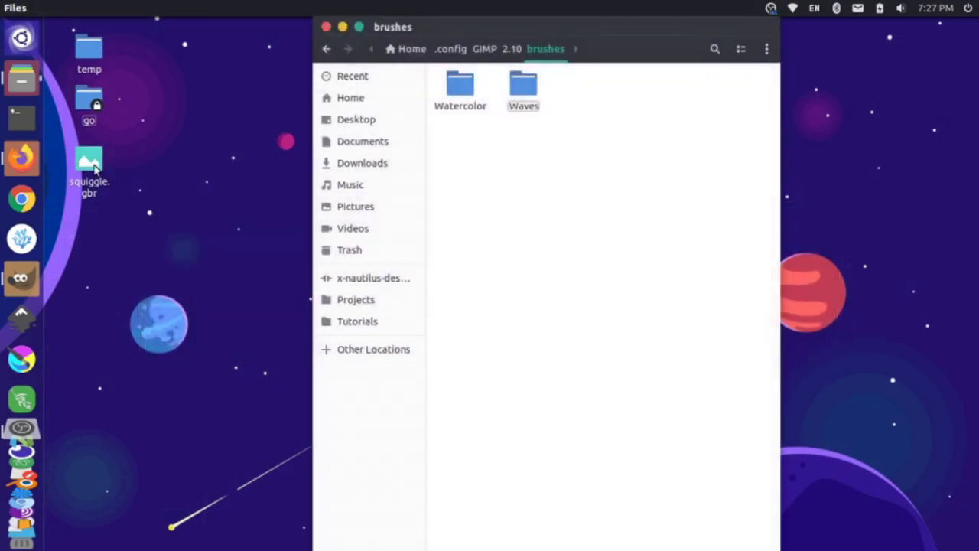
{"action": "left_click_drag", "start_coordinate": [91, 167], "coordinate": [628, 175]}
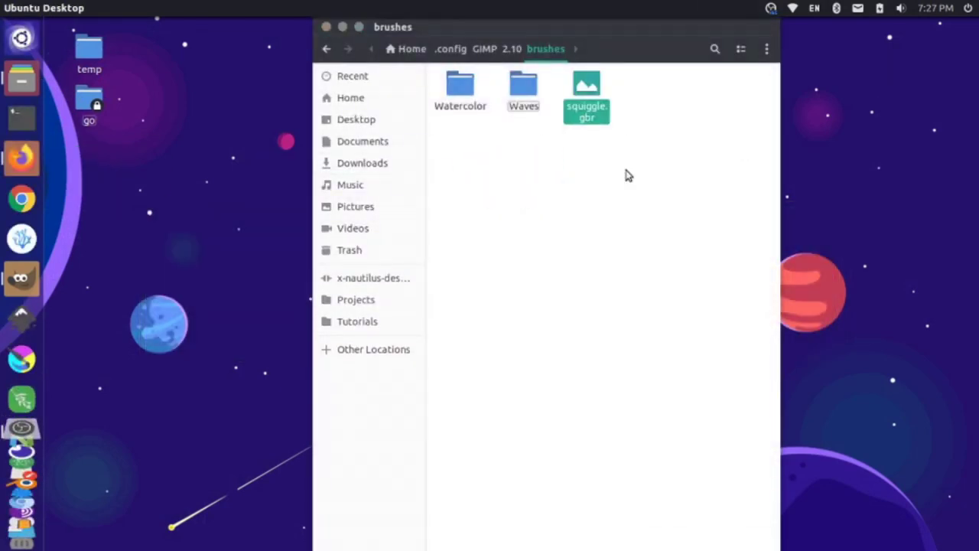
{"action": "key", "text": "alt+Tab"}
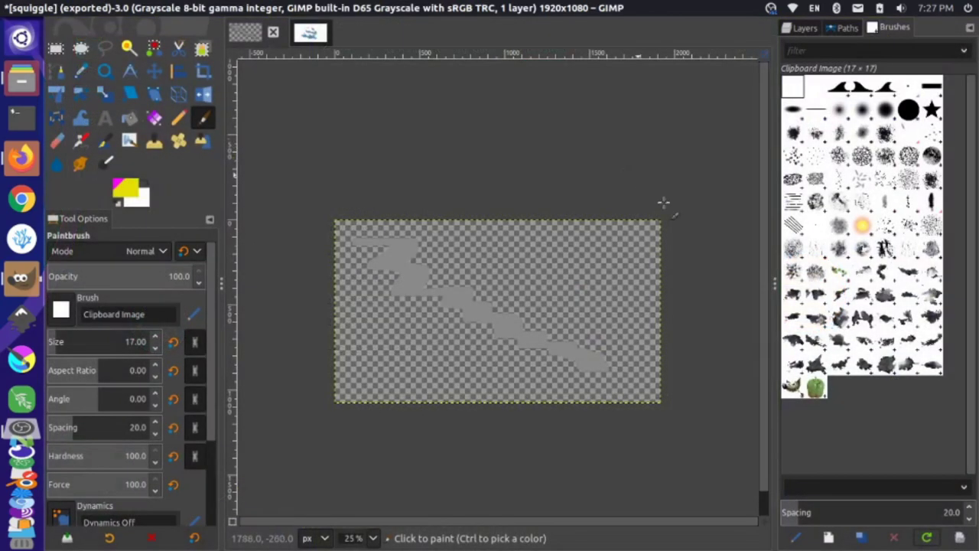
{"action": "left_click", "coordinate": [927, 538]}
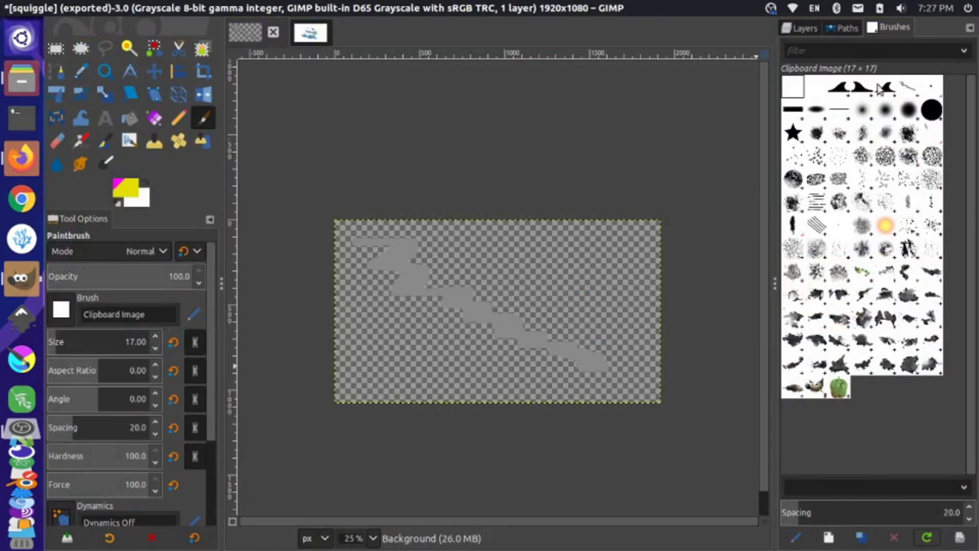
- On the Untitled image, pick the squiggle brush at size 211 and paint yellow squiggles
{"action": "left_click", "coordinate": [306, 40]}
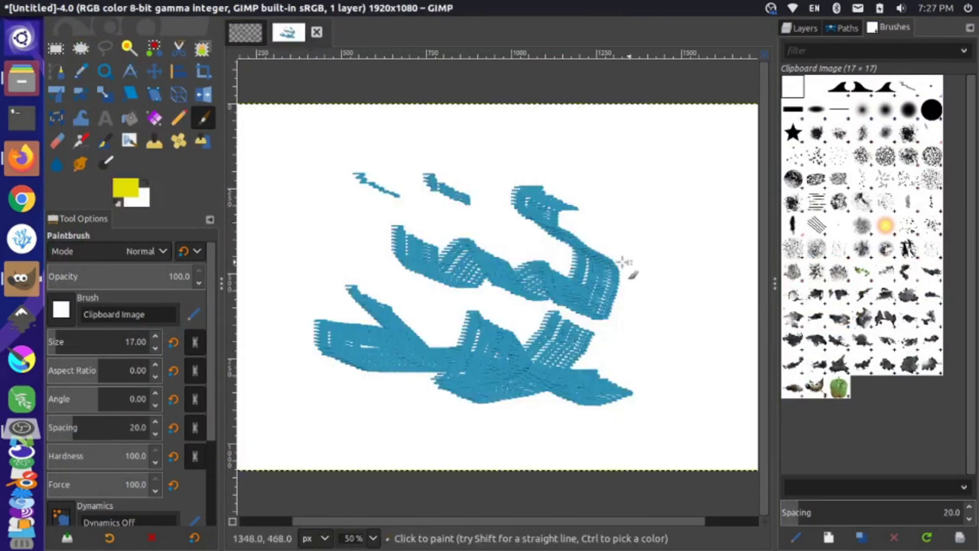
{"action": "left_click", "coordinate": [908, 88]}
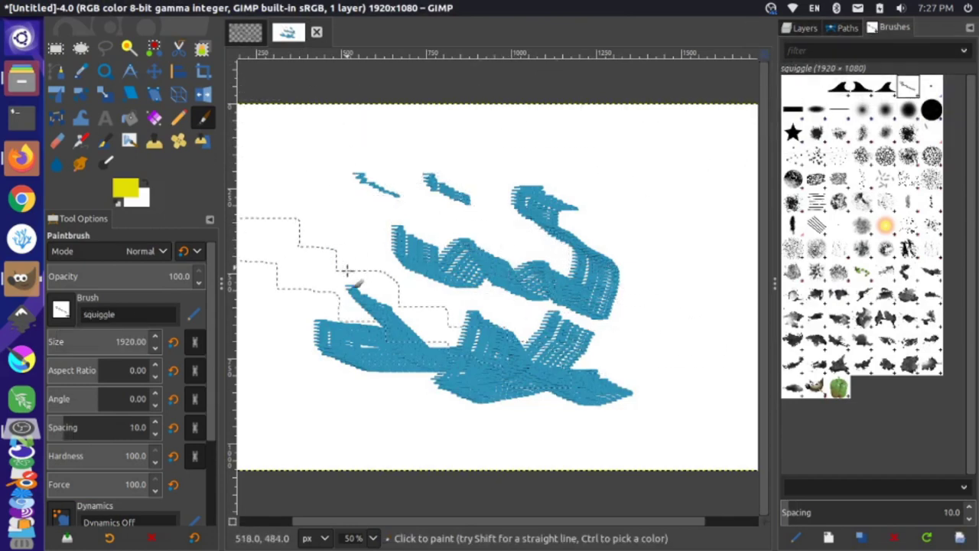
{"action": "mouse_move", "coordinate": [145, 341]}
{"action": "left_mouse_down"}
{"action": "mouse_move", "coordinate": [77, 342]}
{"action": "mouse_move", "coordinate": [121, 341]}
{"action": "left_mouse_up"}
{"action": "mouse_move", "coordinate": [589, 141]}
{"action": "left_mouse_down"}
{"action": "mouse_move", "coordinate": [624, 185]}
{"action": "mouse_move", "coordinate": [632, 230]}
{"action": "mouse_move", "coordinate": [646, 188]}
{"action": "mouse_move", "coordinate": [683, 175]}
{"action": "left_mouse_up"}
{"action": "left_click", "coordinate": [680, 277]}
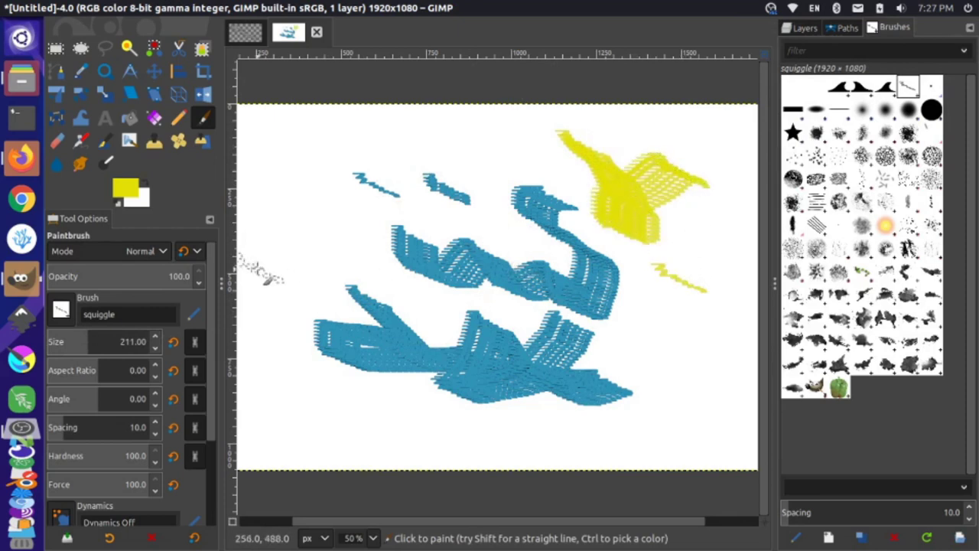
- Switch the foreground to green, paint a green squiggle, then a faint one at 44.9 opacity
{"action": "left_click", "coordinate": [126, 191]}
{"action": "left_click", "coordinate": [163, 197]}
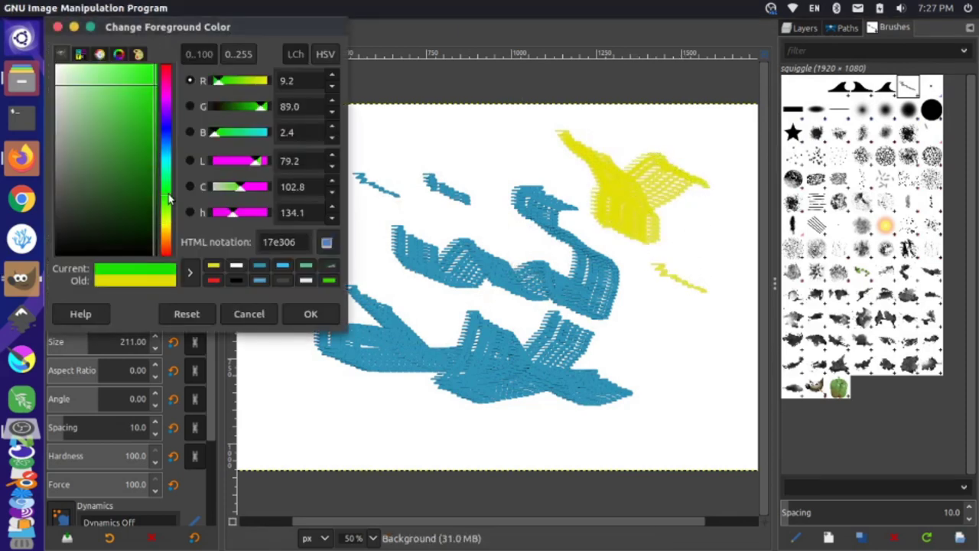
{"action": "left_click", "coordinate": [306, 313]}
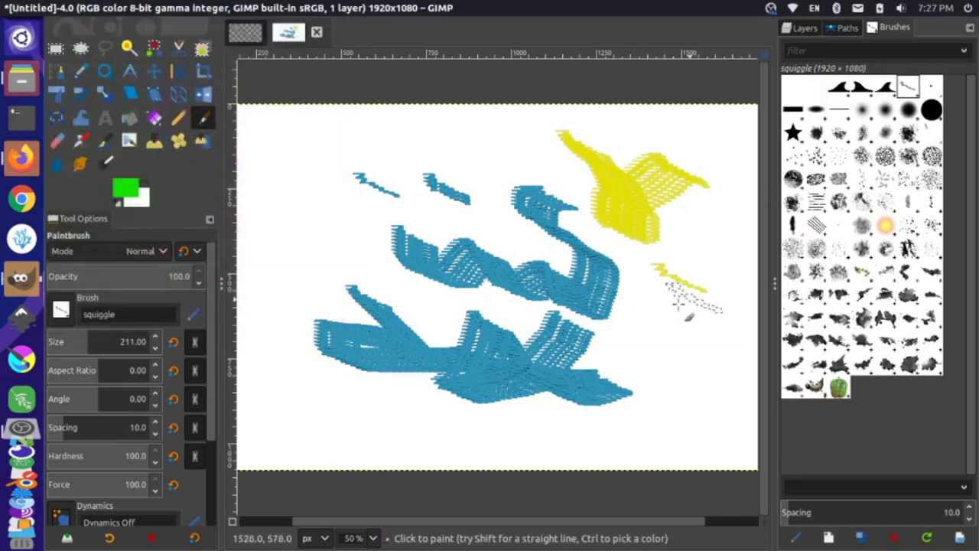
{"action": "mouse_move", "coordinate": [673, 316]}
{"action": "left_mouse_down"}
{"action": "mouse_move", "coordinate": [619, 307]}
{"action": "mouse_move", "coordinate": [595, 251]}
{"action": "mouse_move", "coordinate": [605, 241]}
{"action": "mouse_move", "coordinate": [536, 232]}
{"action": "left_mouse_up"}
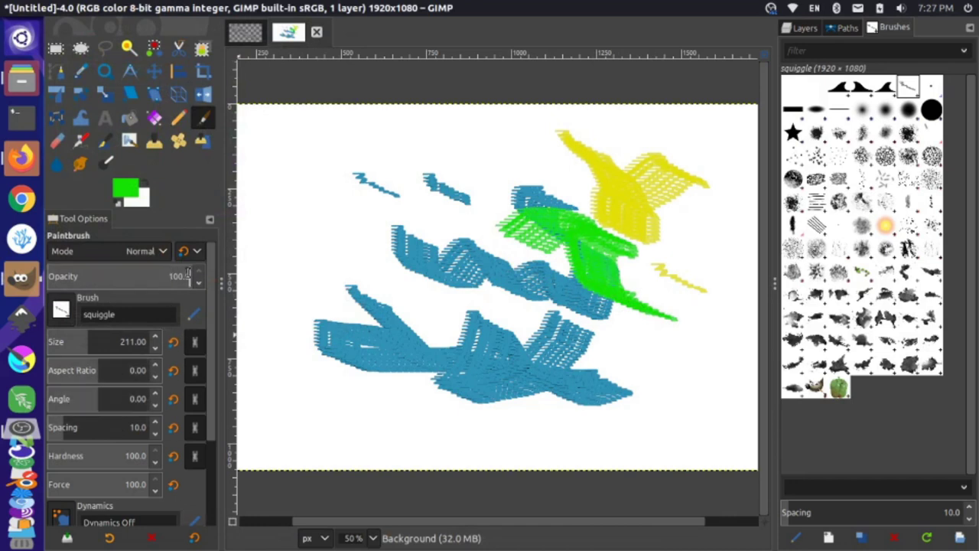
{"action": "left_click_drag", "start_coordinate": [184, 274], "coordinate": [113, 275]}
{"action": "mouse_move", "coordinate": [425, 229]}
{"action": "left_mouse_down"}
{"action": "mouse_move", "coordinate": [451, 228]}
{"action": "mouse_move", "coordinate": [441, 283]}
{"action": "mouse_move", "coordinate": [458, 289]}
{"action": "mouse_move", "coordinate": [497, 272]}
{"action": "mouse_move", "coordinate": [514, 303]}
{"action": "left_mouse_up"}
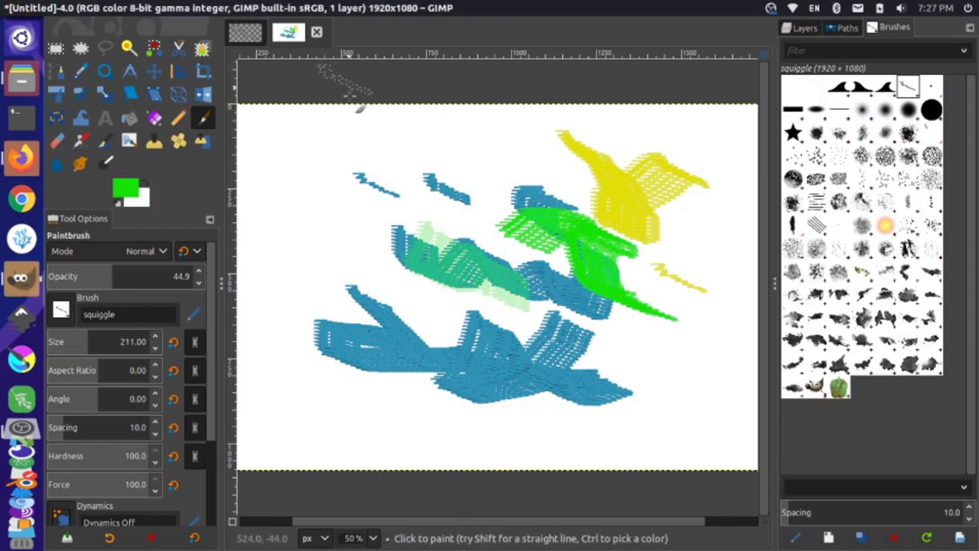
- Back on the squiggle image, verify it is still Grayscale and view the existing brush tags
{"action": "left_click", "coordinate": [246, 34]}
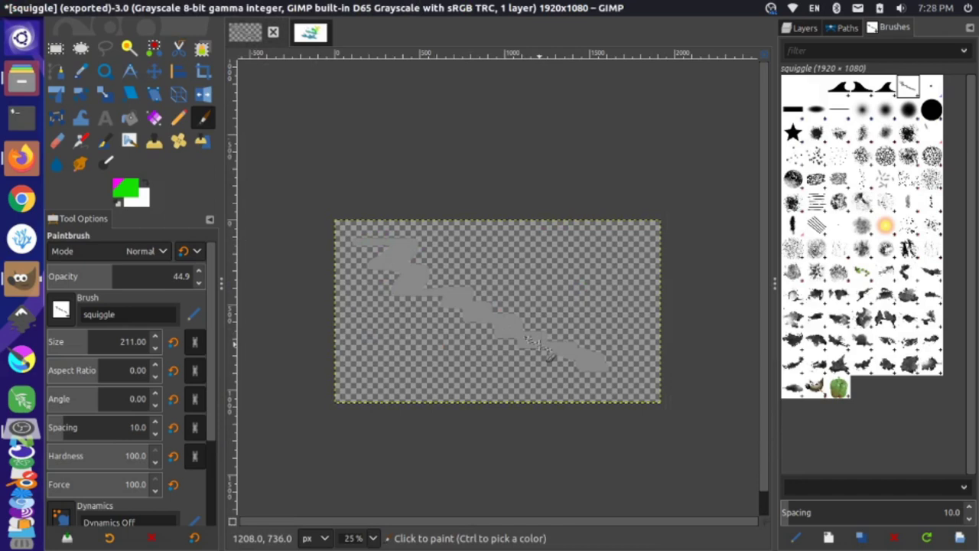
{"action": "left_click", "coordinate": [189, 7]}
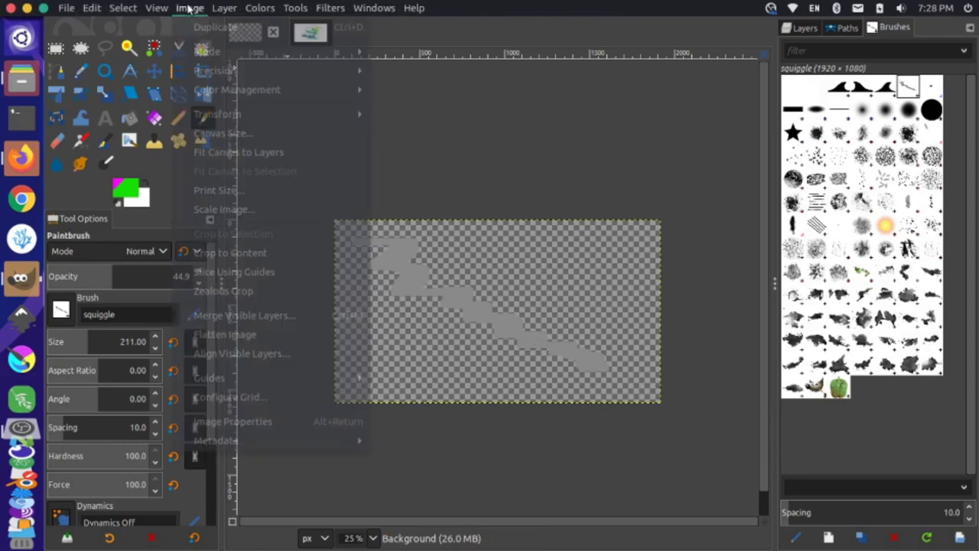
{"action": "mouse_move", "coordinate": [245, 52]}
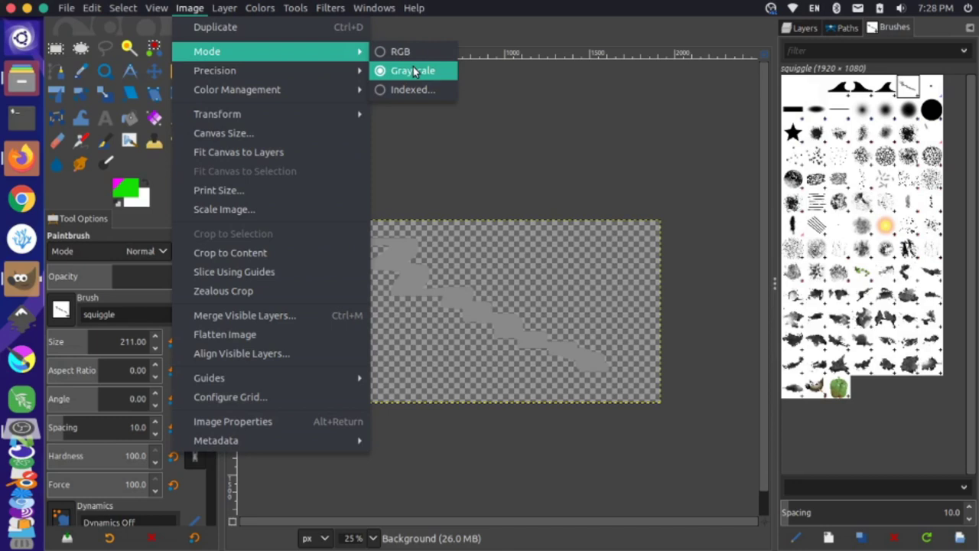
{"action": "left_click", "coordinate": [413, 71]}
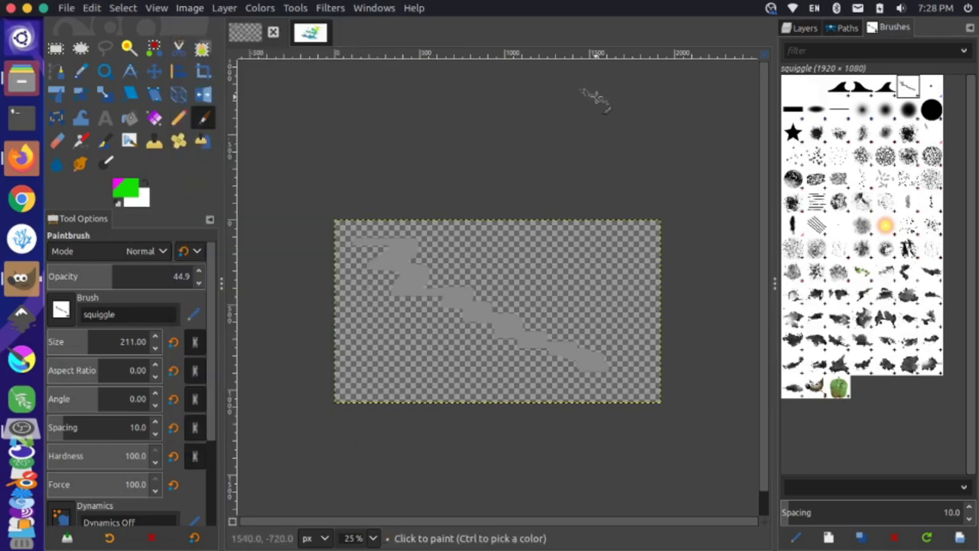
{"action": "left_click", "coordinate": [964, 52]}
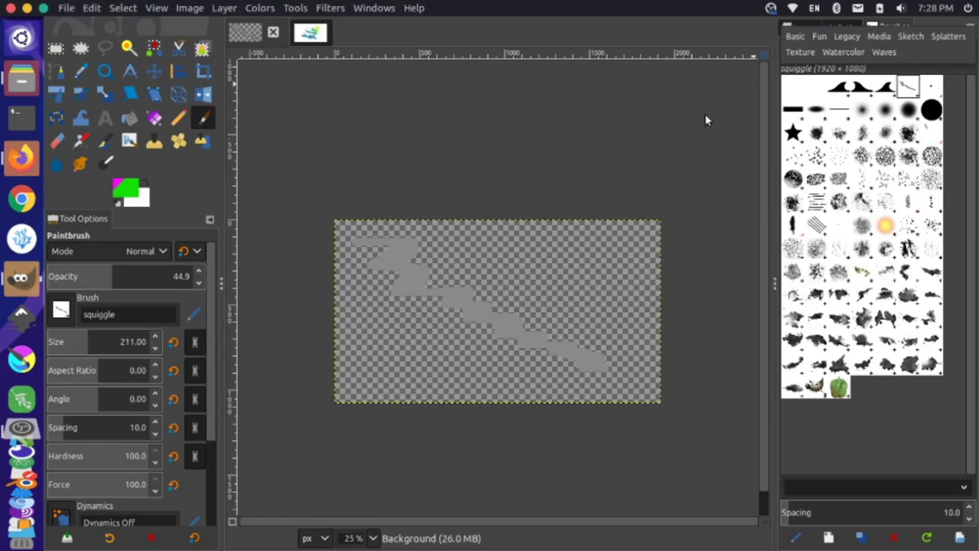
- In the GIMP 2.10 brushes folder, make a 'squiggles' subfolder and drag squiggle.gbr into it
{"action": "key", "text": "alt+Tab"}
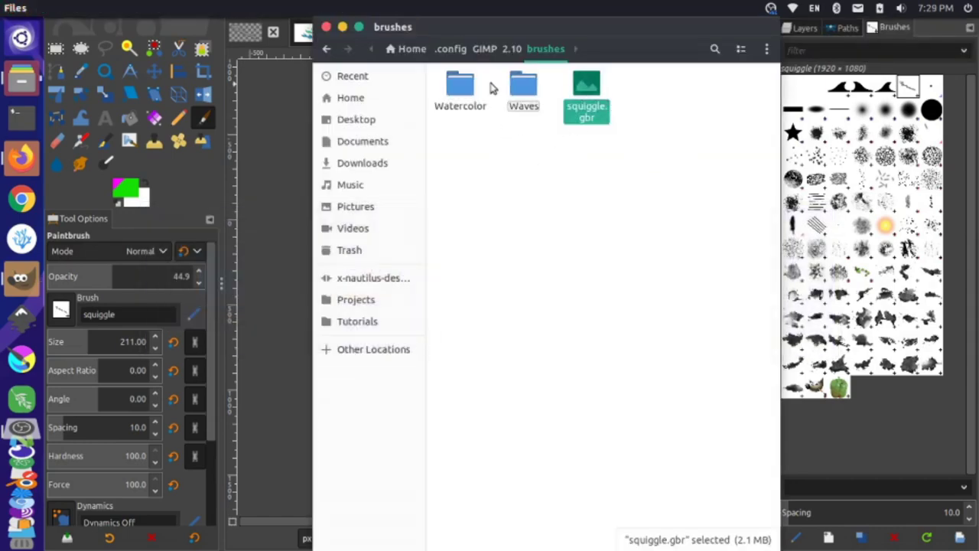
{"action": "right_click", "coordinate": [605, 171]}
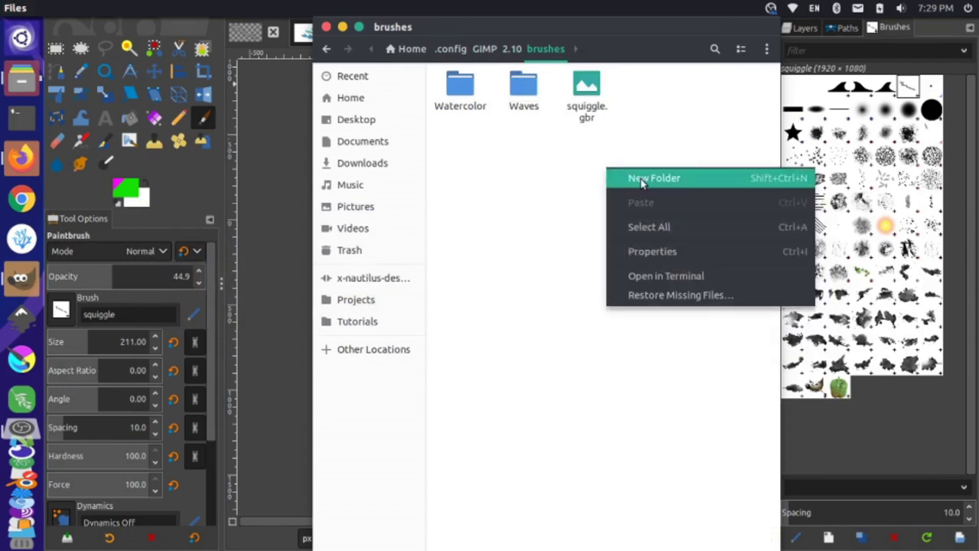
{"action": "left_click", "coordinate": [640, 179]}
{"action": "type", "text": "squiggles"}
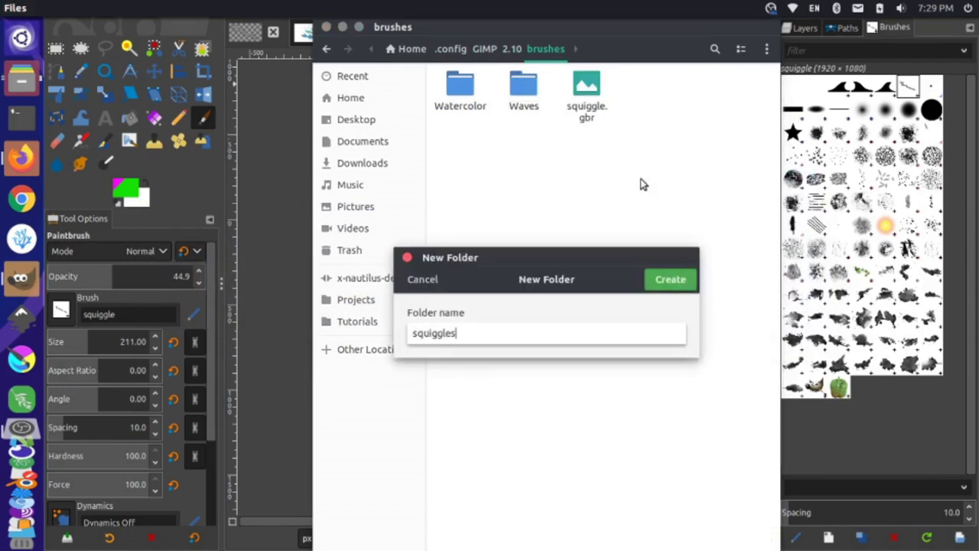
{"action": "key", "text": "Return"}
{"action": "left_click", "coordinate": [673, 113]}
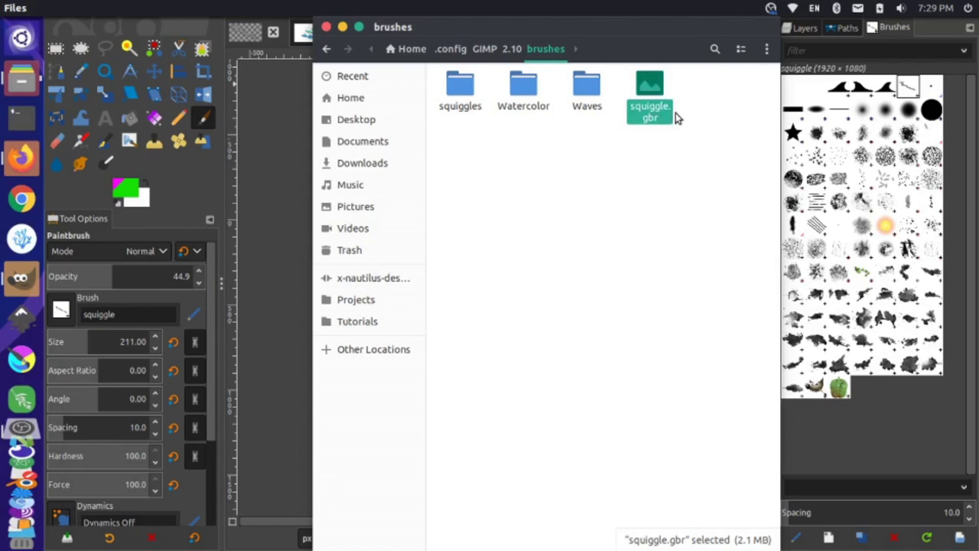
{"action": "mouse_move", "coordinate": [650, 84]}
{"action": "left_mouse_down"}
{"action": "mouse_move", "coordinate": [563, 164]}
{"action": "mouse_move", "coordinate": [475, 164]}
{"action": "mouse_move", "coordinate": [461, 94]}
{"action": "left_mouse_up"}
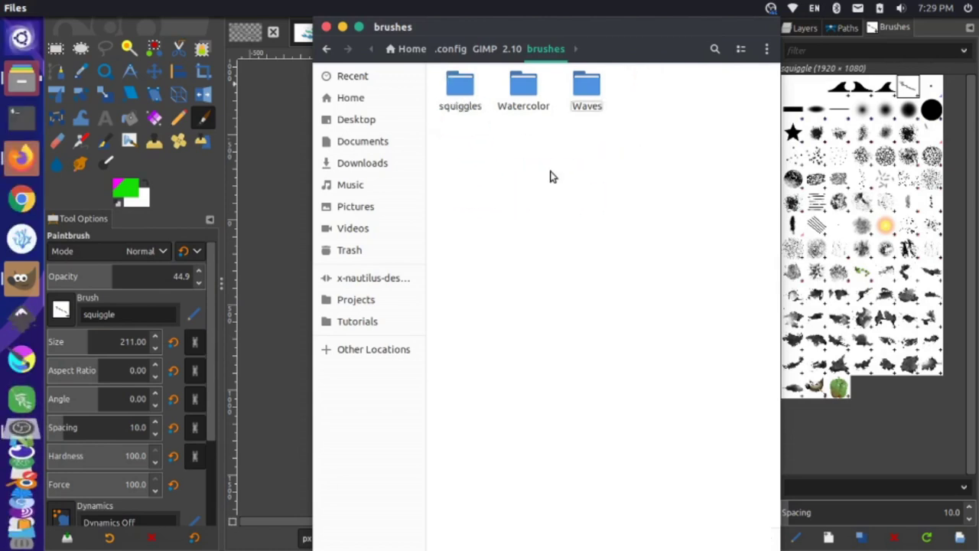
- Refresh the brushes and filter the Brushes dock by the new 'squiggles' tag
{"action": "left_click", "coordinate": [918, 444]}
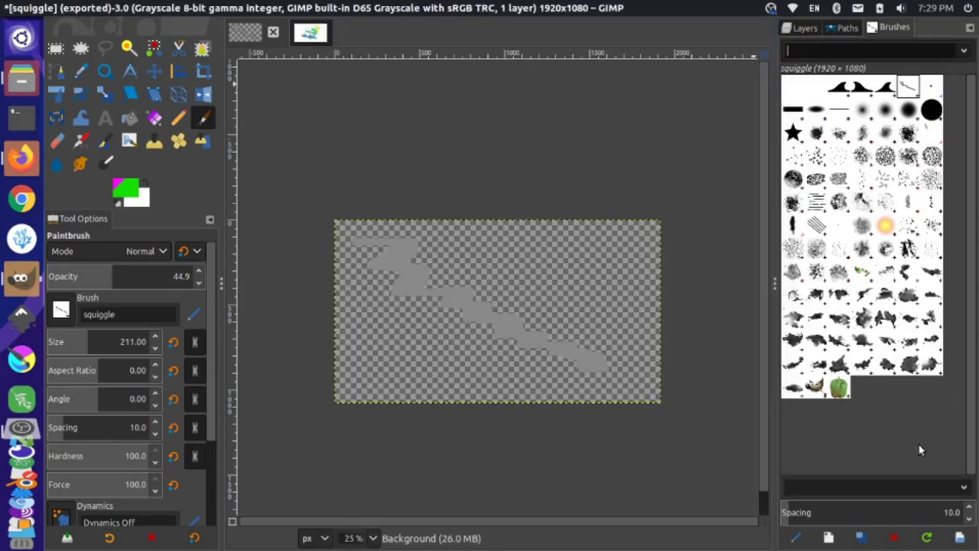
{"action": "left_click", "coordinate": [928, 537]}
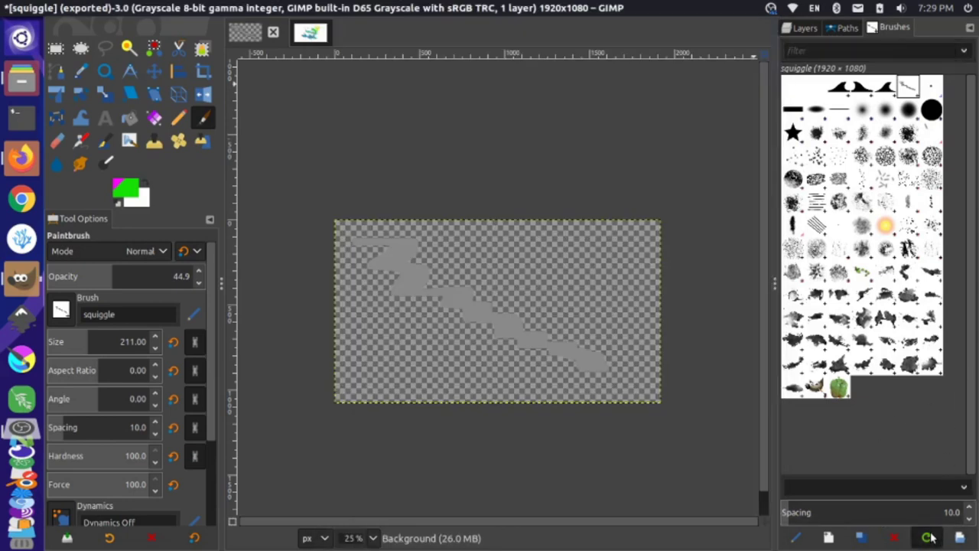
{"action": "left_click", "coordinate": [965, 52]}
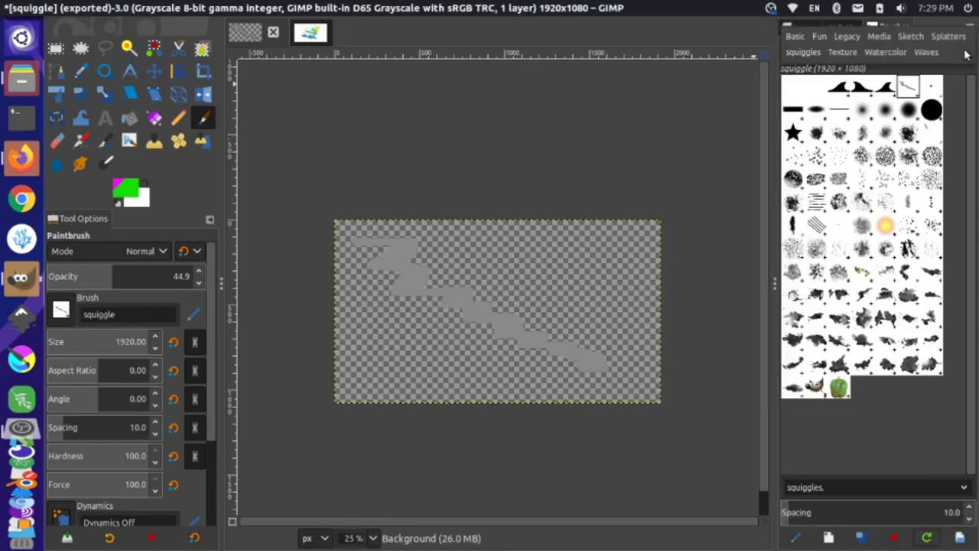
{"action": "left_click", "coordinate": [800, 55]}
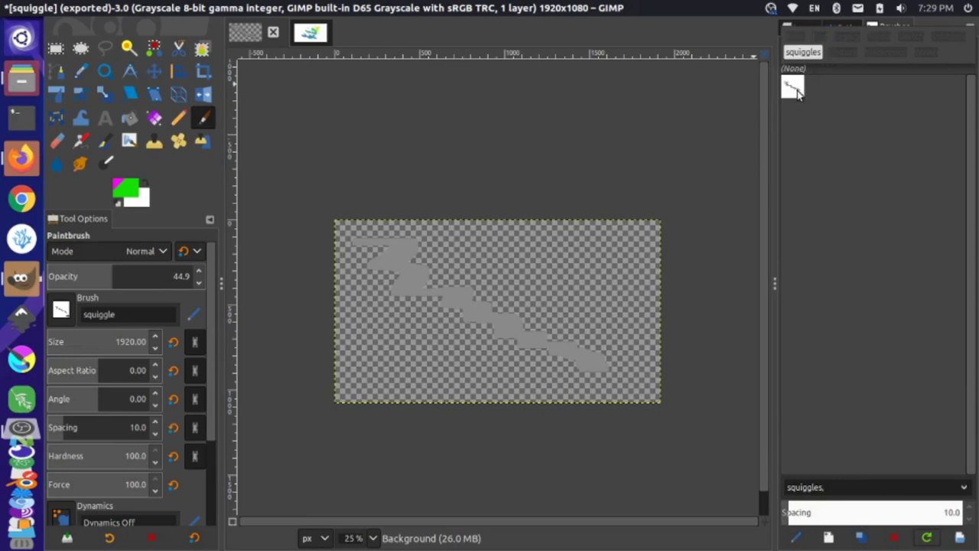
{"action": "left_click", "coordinate": [852, 176]}
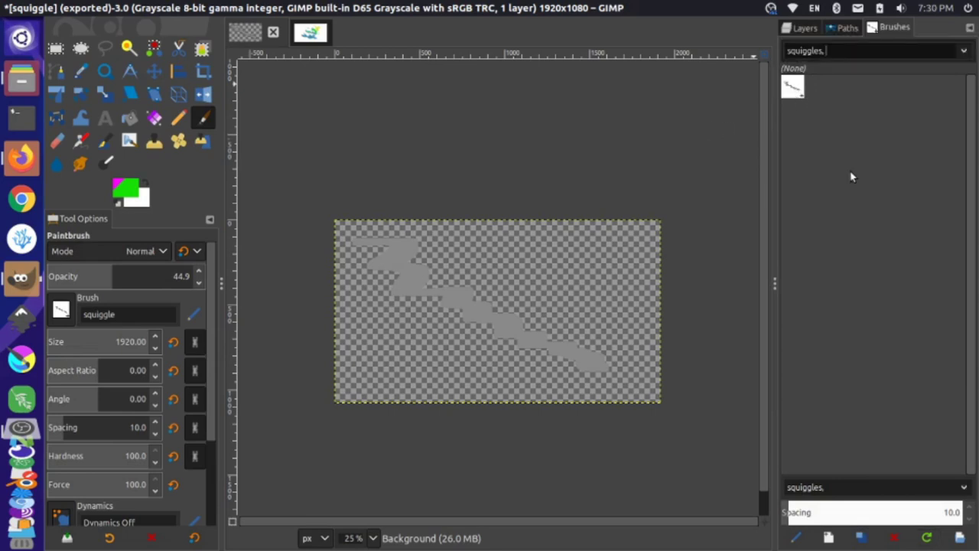